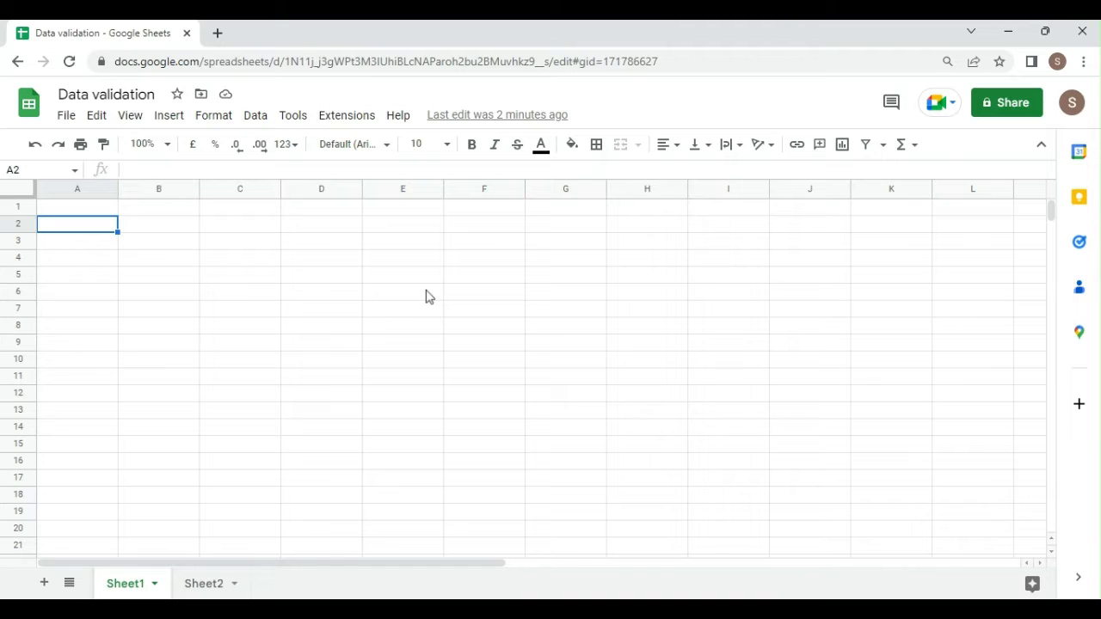
Enter the heading "List" in A2 and "Resume Screening" in A3, fitting column A to its contents.
type("List")
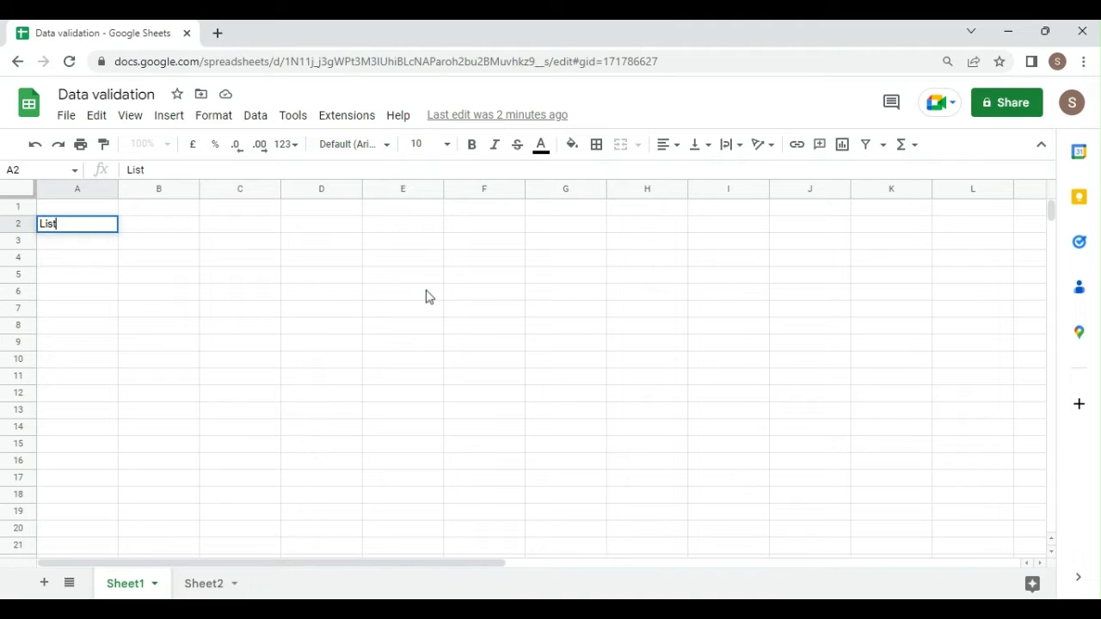
key("Return")
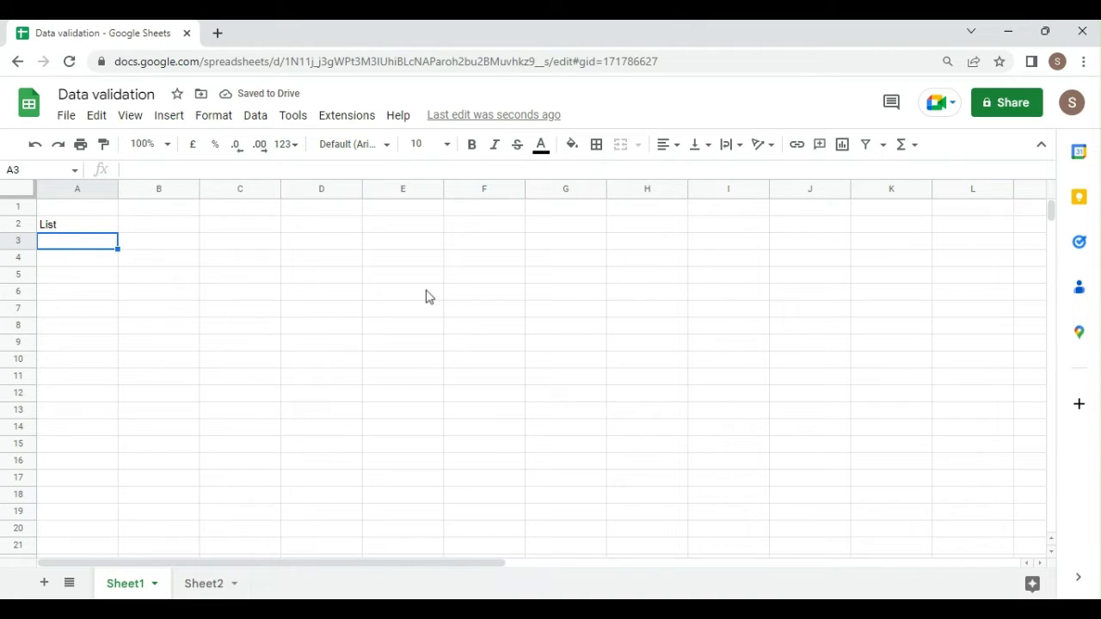
type("R")
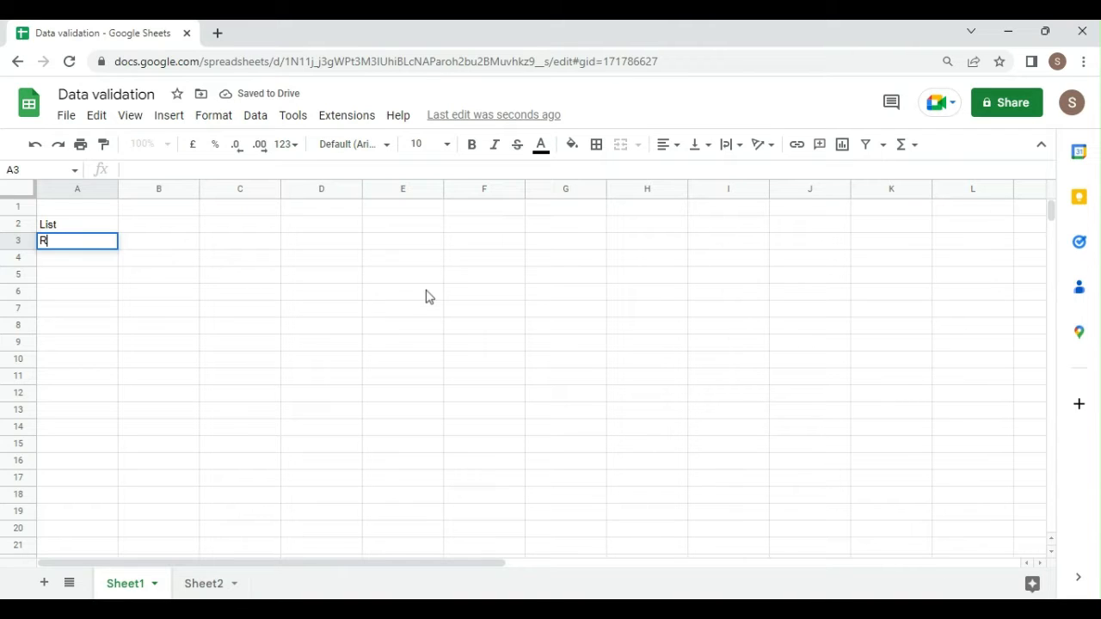
type("esume ")
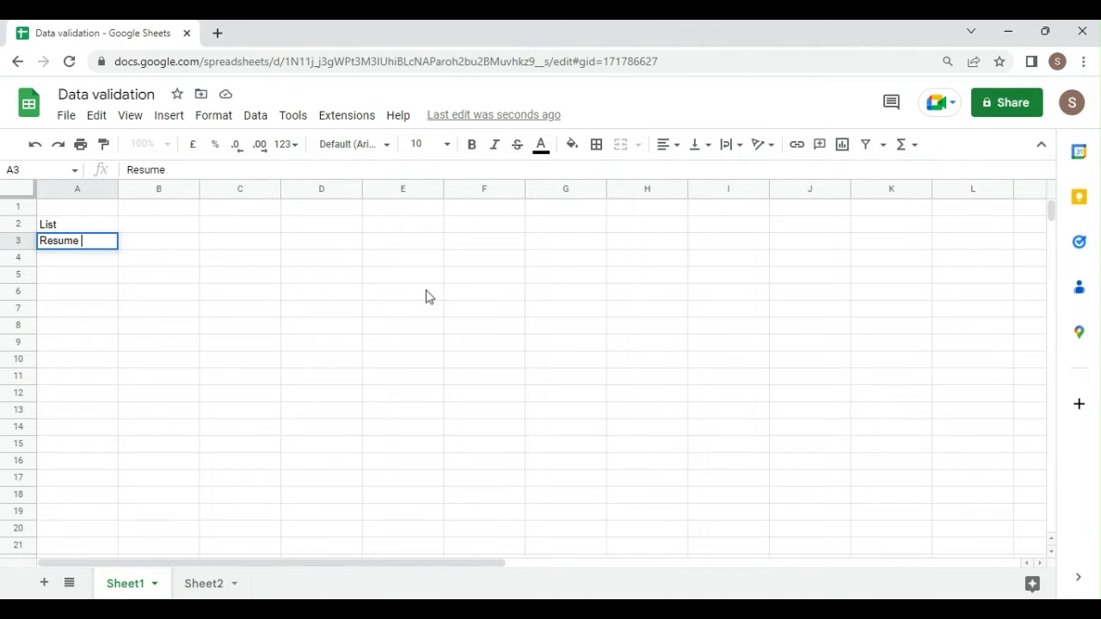
type("Screening")
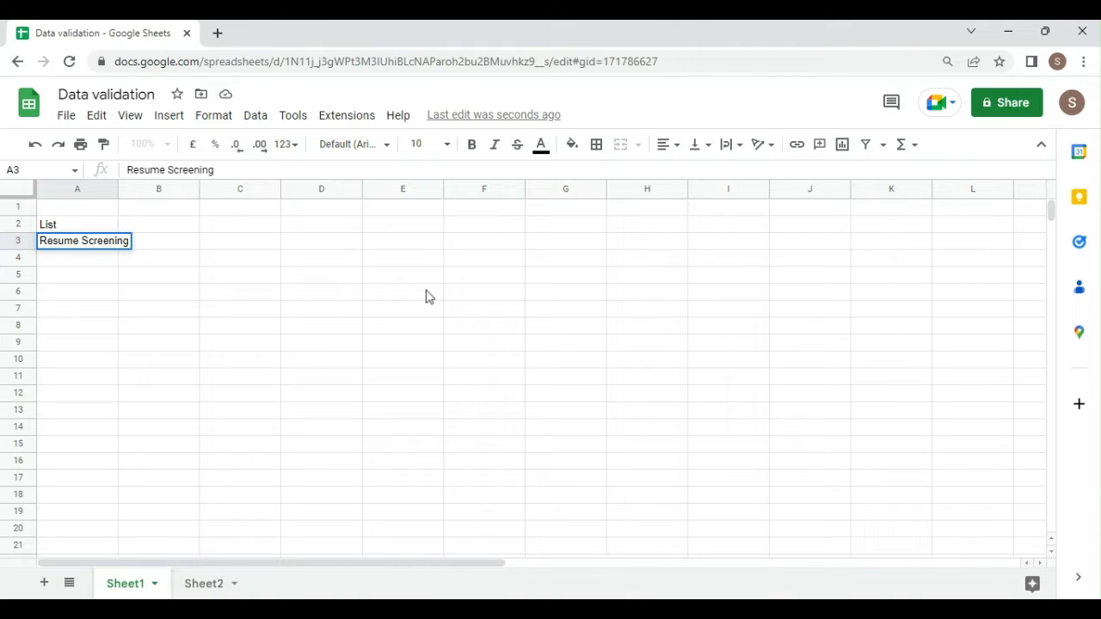
key("Return")
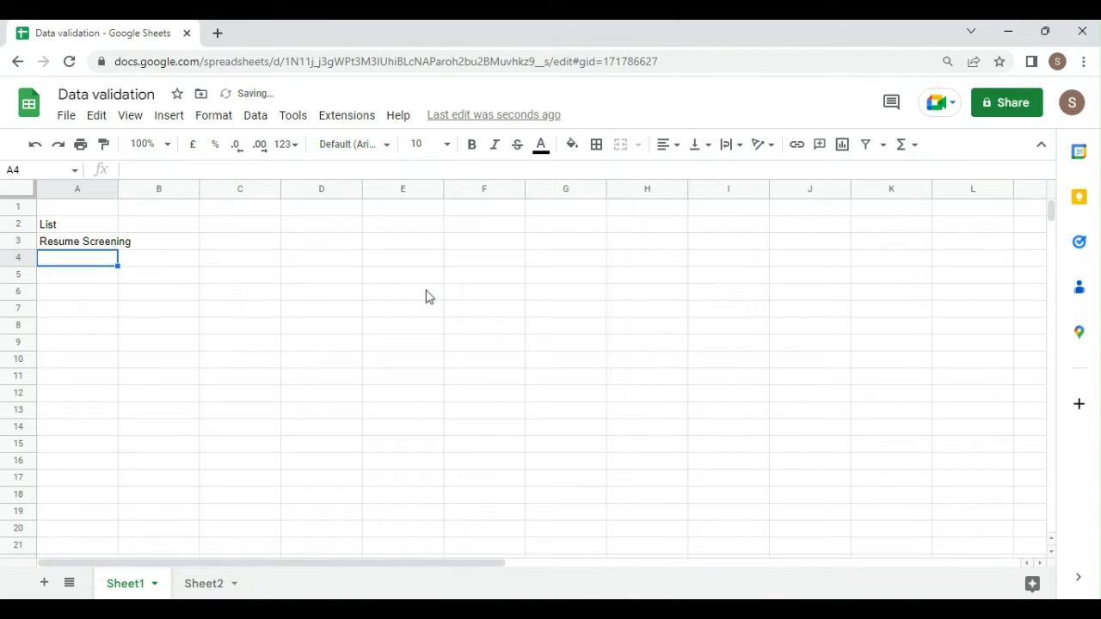
double_click(118, 185)
Add the entries "Interview Scheduled" in A4 and "Offer letter" in A5.
double_click(121, 256)
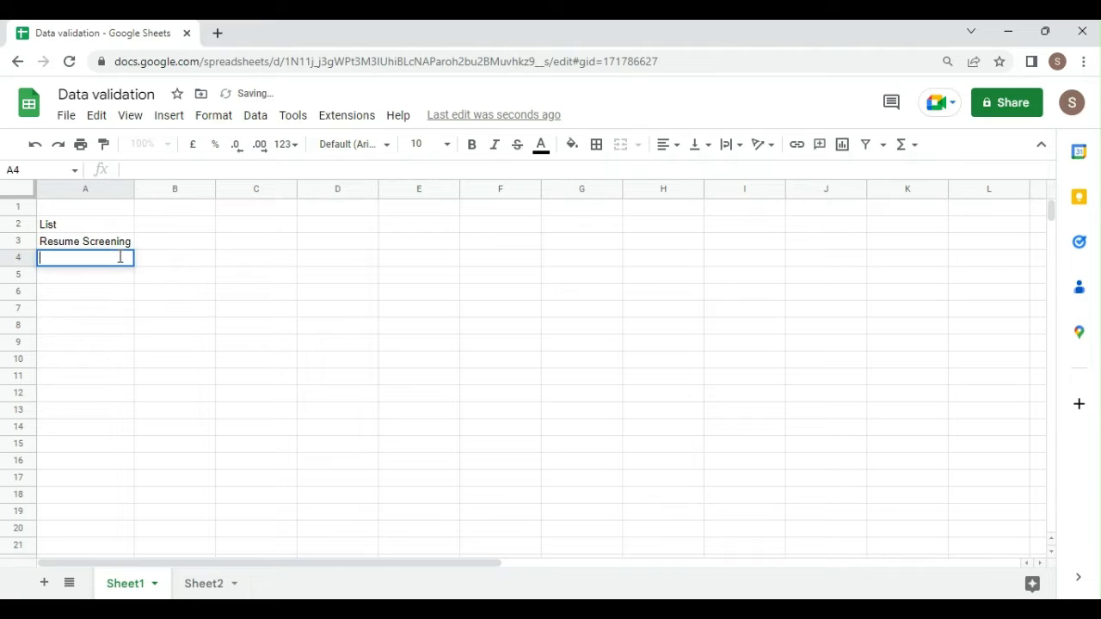
type("Intervi")
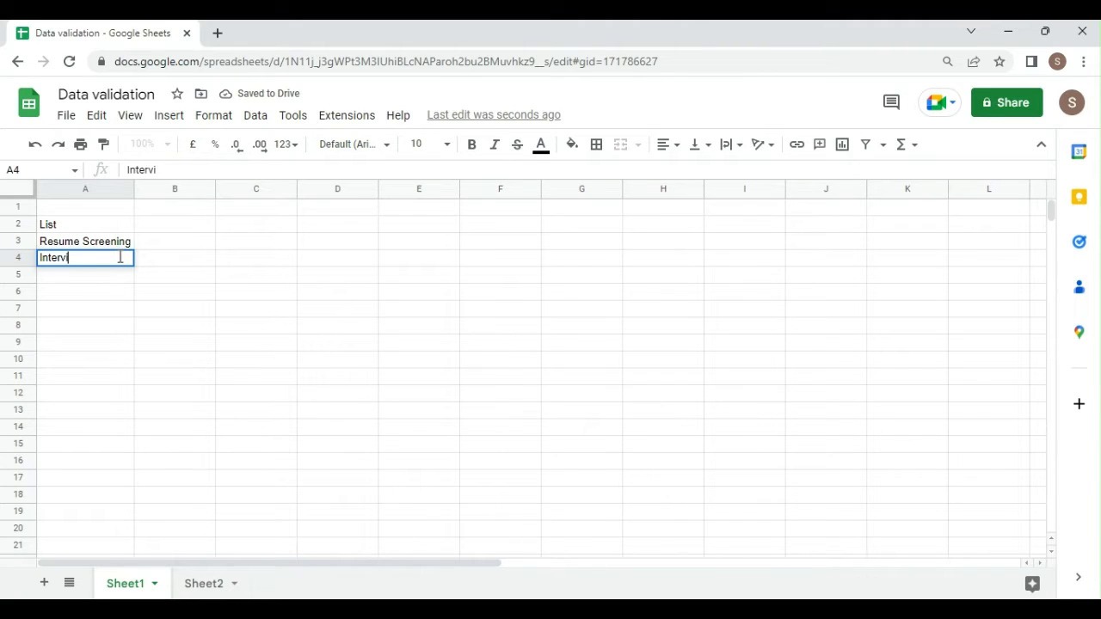
type("ew Sched")
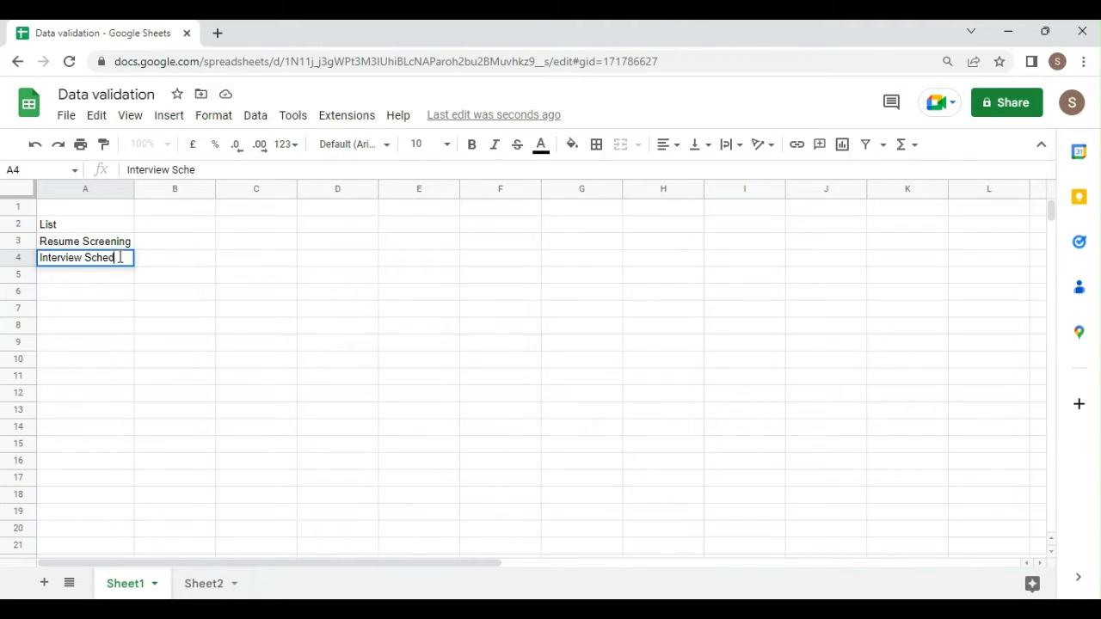
type("uled")
key("Return")
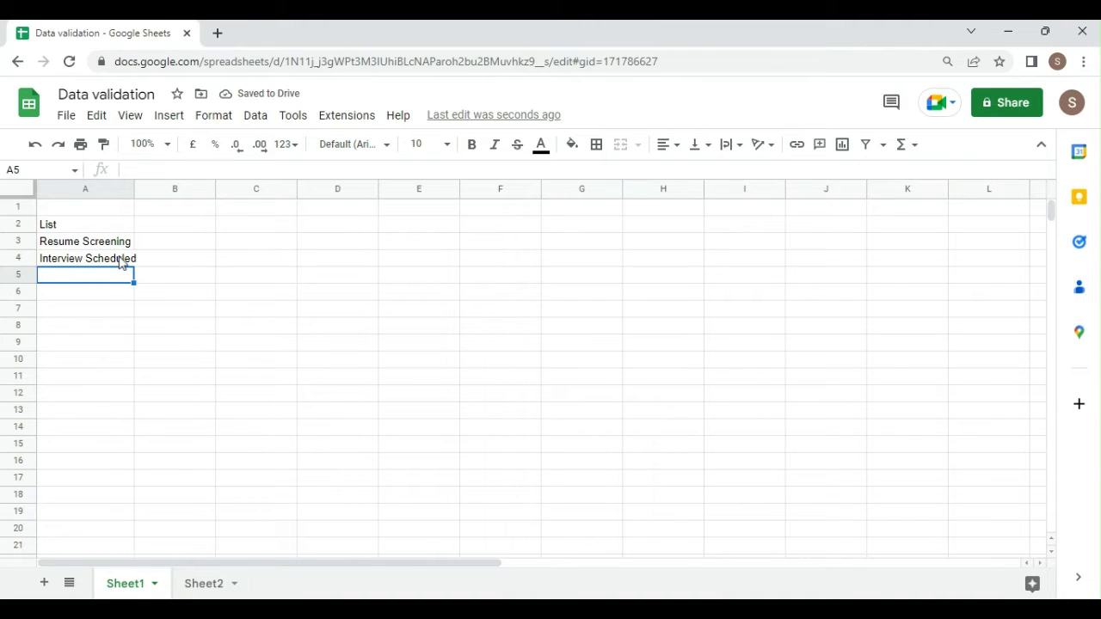
type("Off")
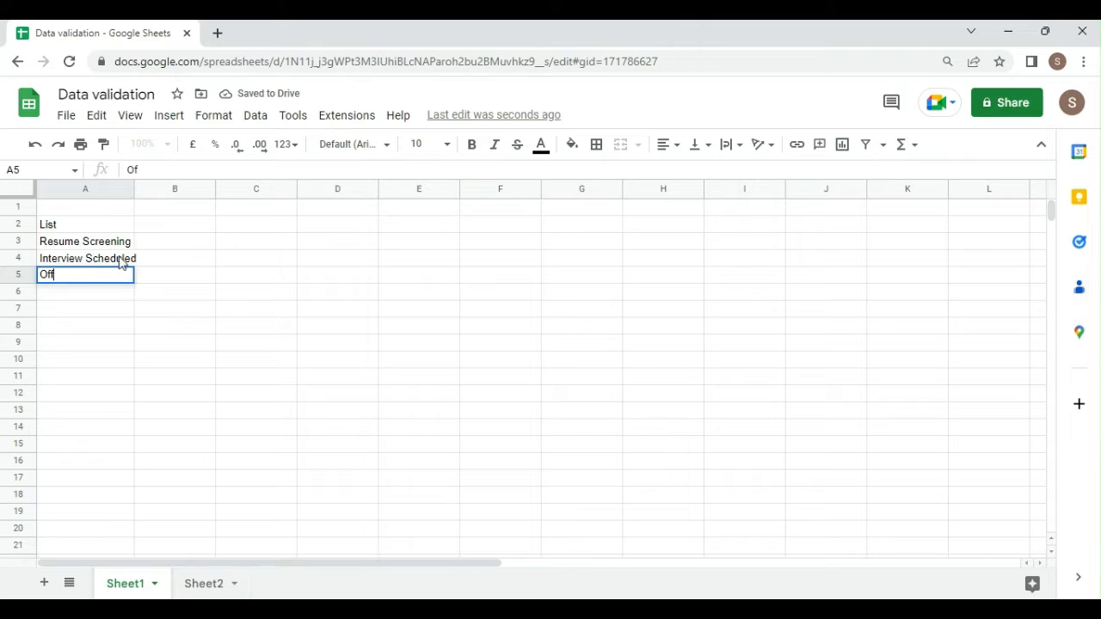
type("er letter")
key("Return")
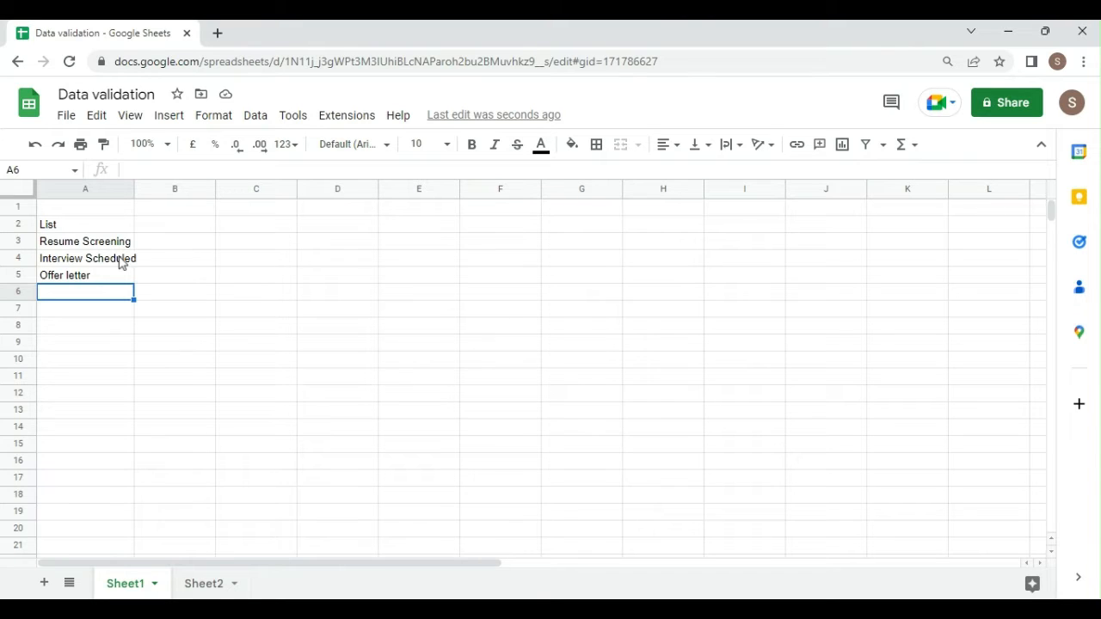
Enter "Joining date" in A6 and make the "List" heading in A2 bold.
type("Join")
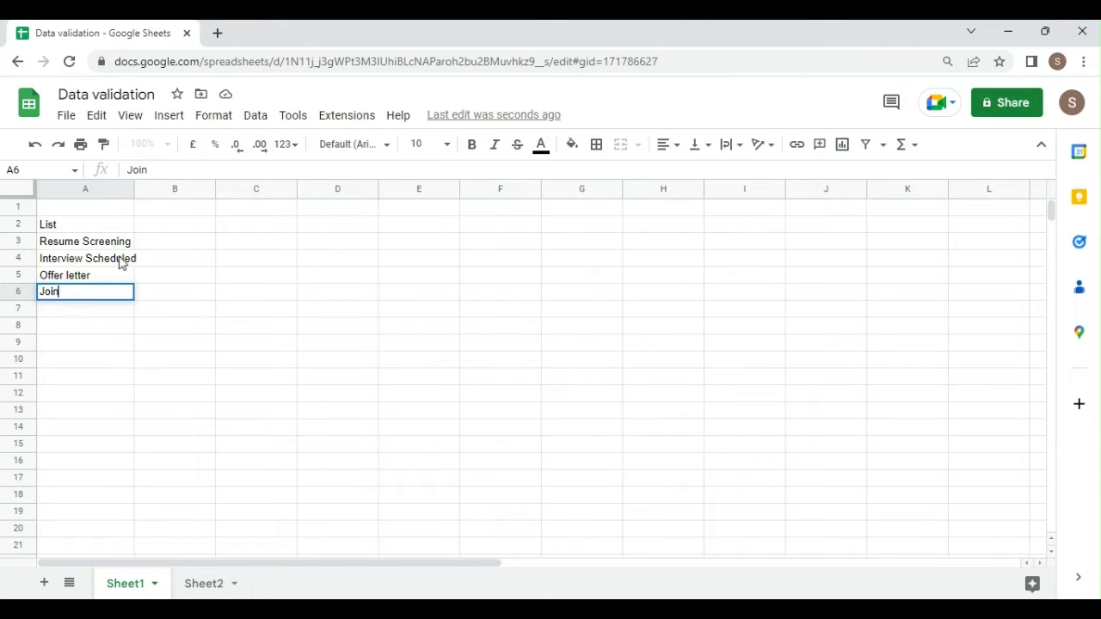
type("u")
key("BackSpace")
type("ing date")
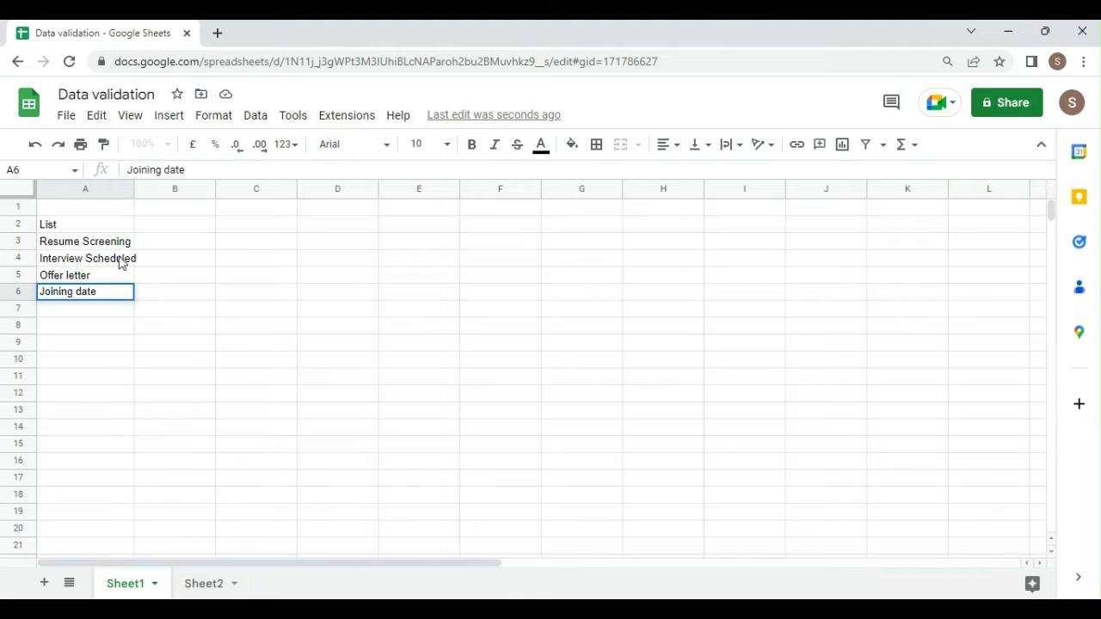
left_click(112, 217)
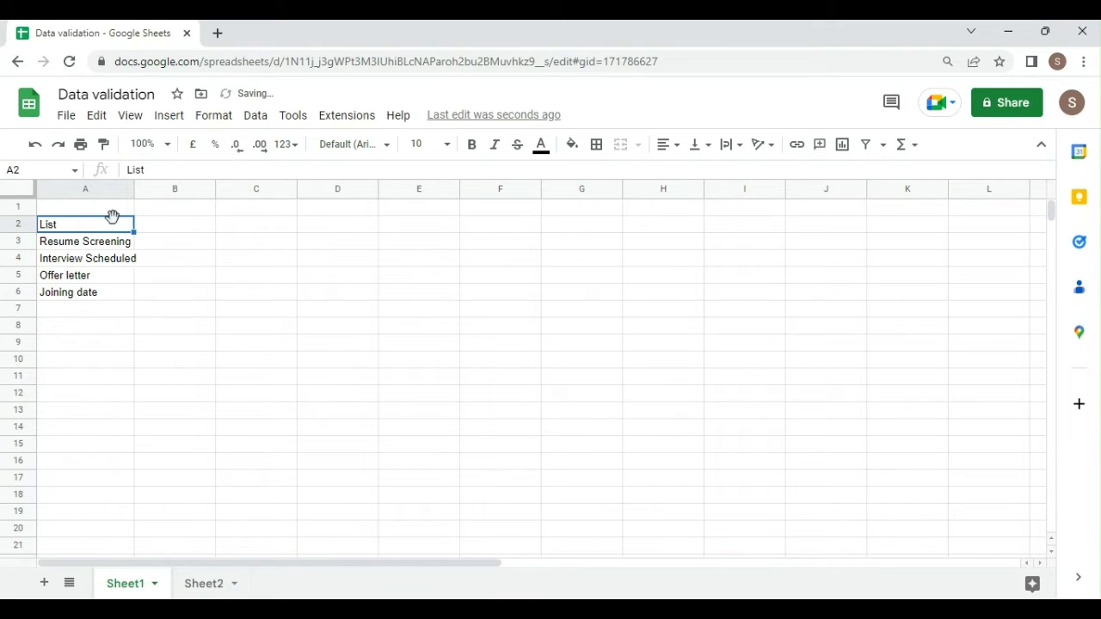
key("ctrl+b")
Add a new data validation rule to the whole of column C.
left_click(249, 191)
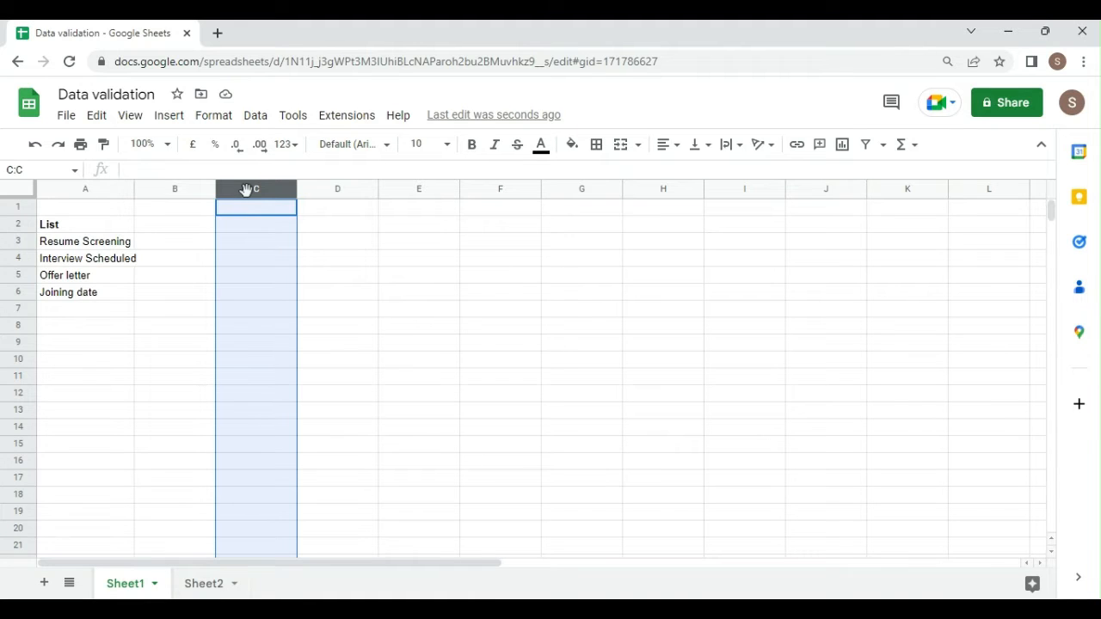
left_click(256, 116)
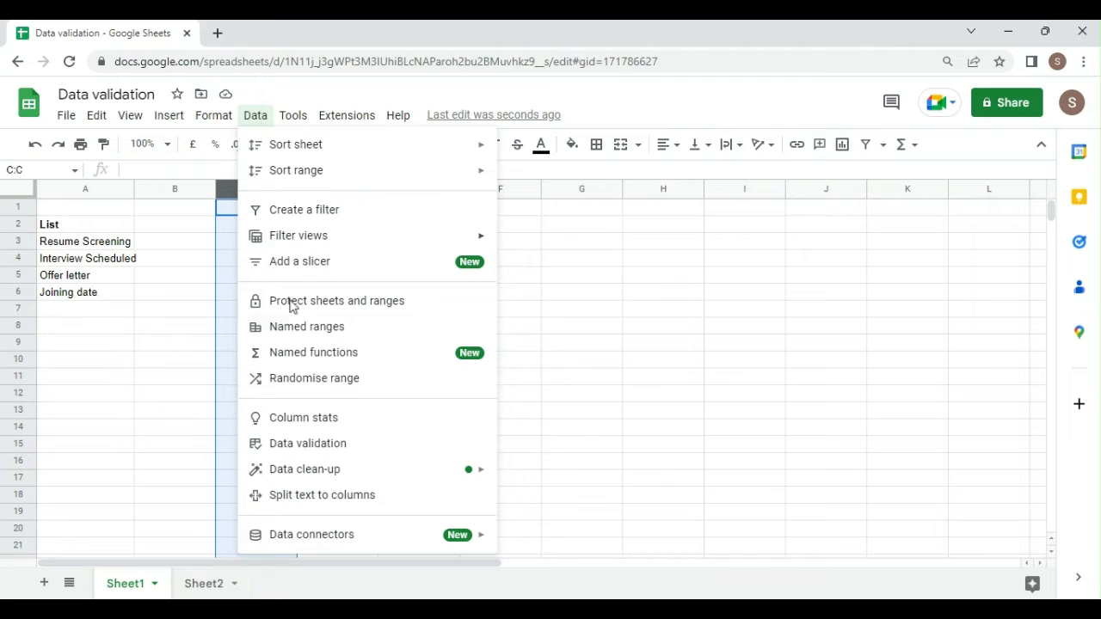
left_click(299, 448)
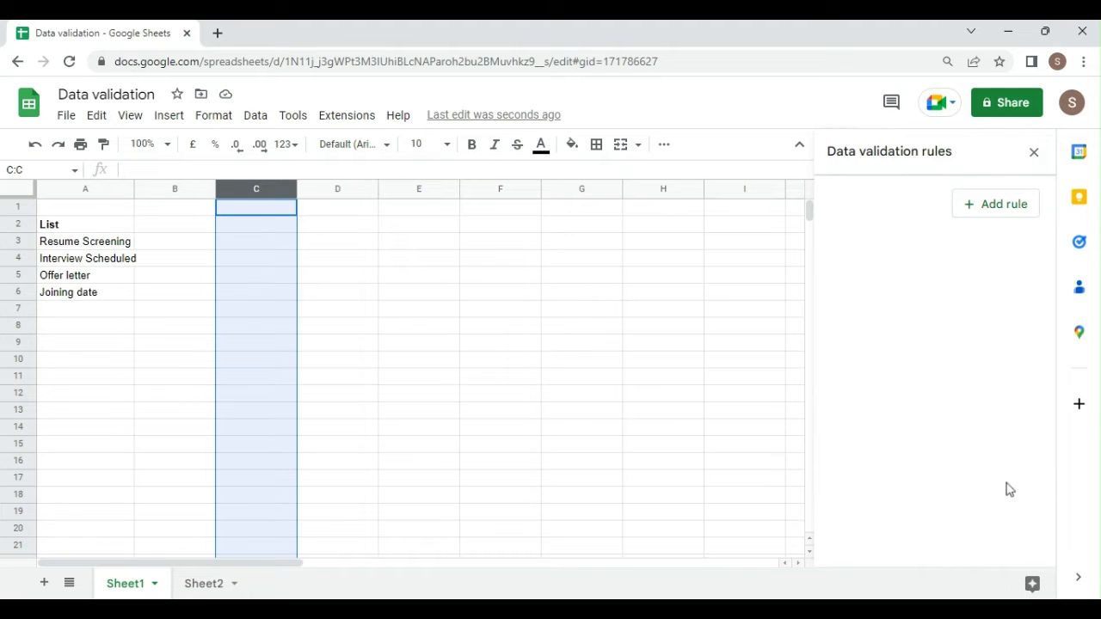
left_click(970, 211)
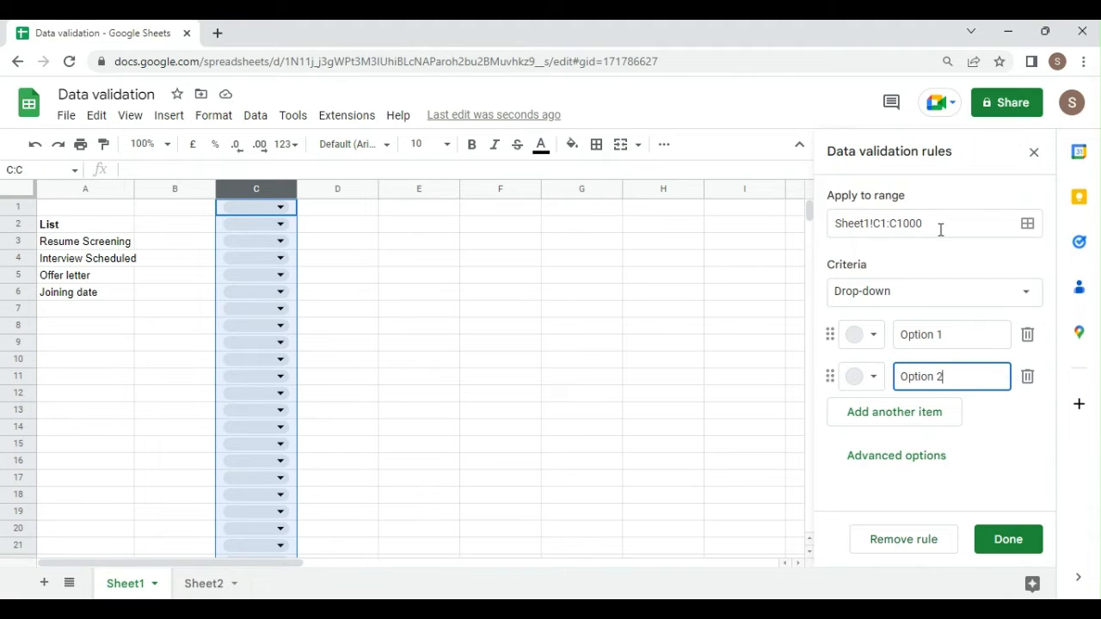
Limit the validation rule's target range to Sheet1!C1:C10.
left_click(938, 223)
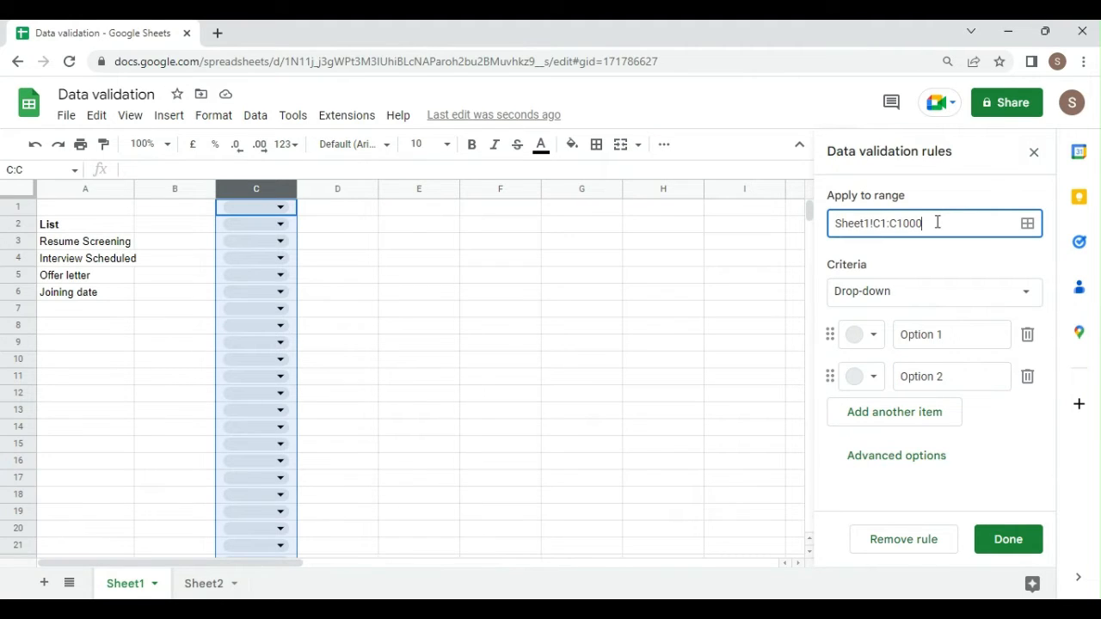
key("BackSpace")
key("BackSpace")
left_click(941, 254)
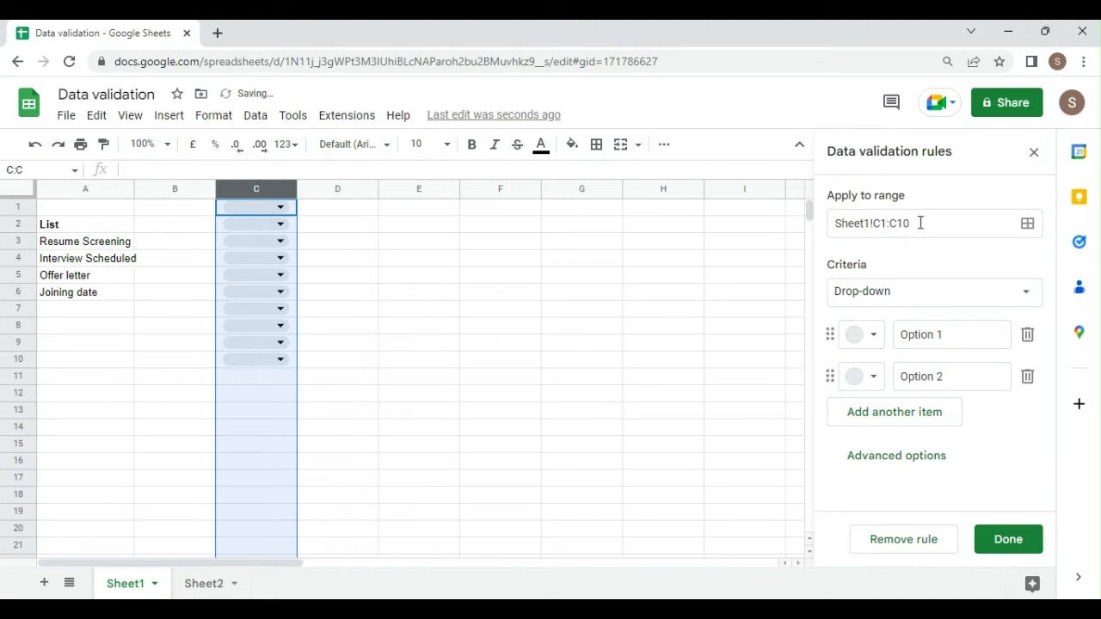
Replace the validation rule's target range with cells C1:C13 on Sheet1.
left_click(874, 231)
key("BackSpace")
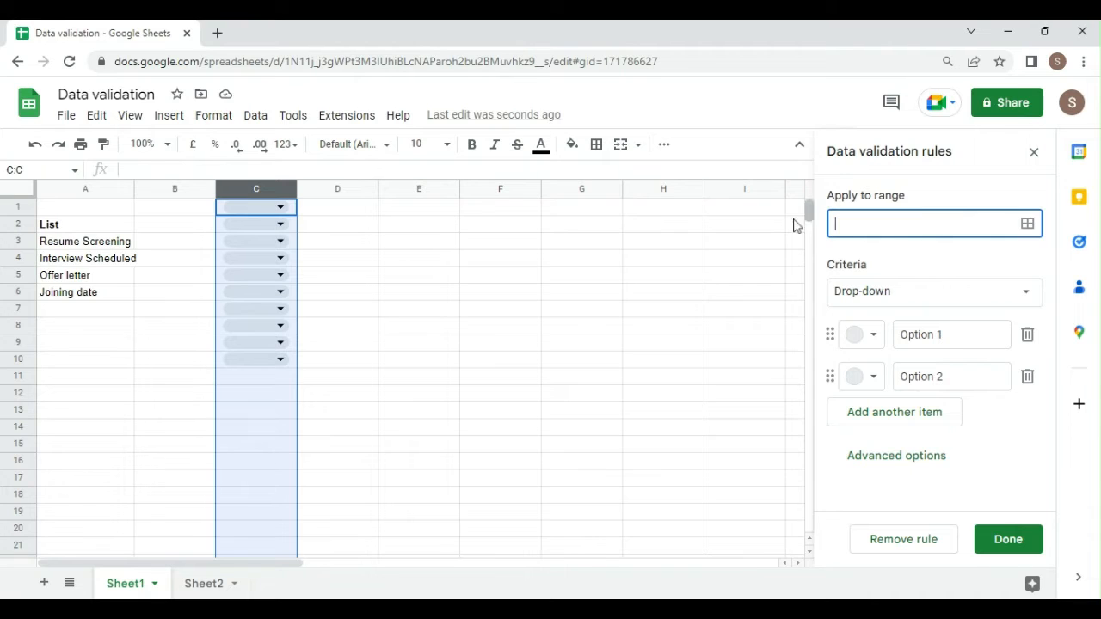
left_click(294, 213)
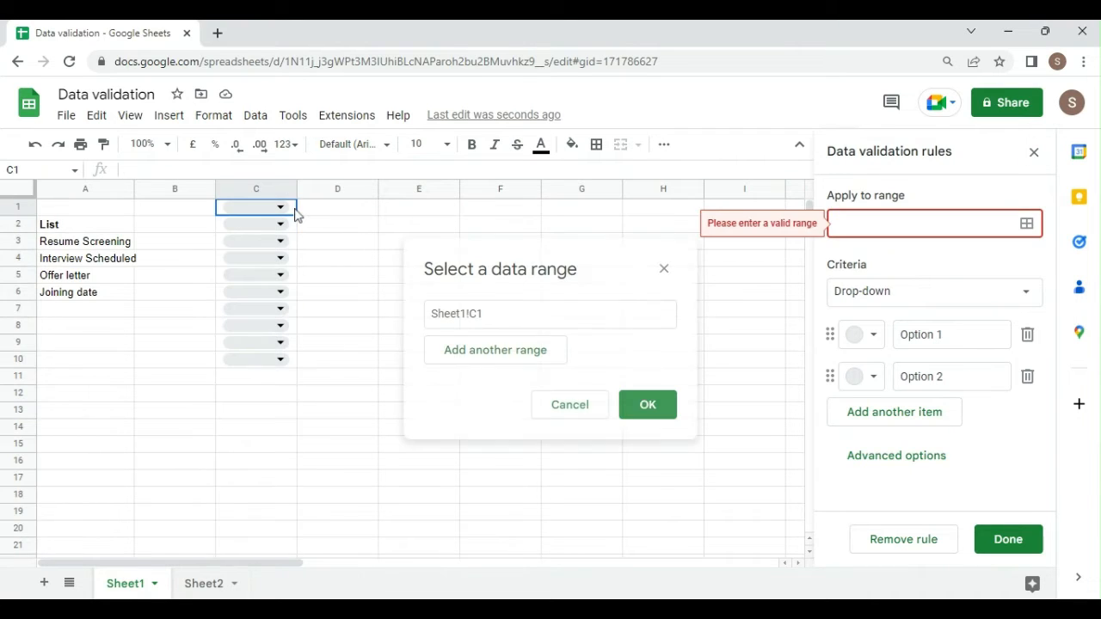
key("shift+Down")
key("shift+Down")
key("shift+Down")
key("shift+Down")
key("shift+Down")
key("shift+Down")
key("shift+Down")
key("shift+Down")
key("shift+Down")
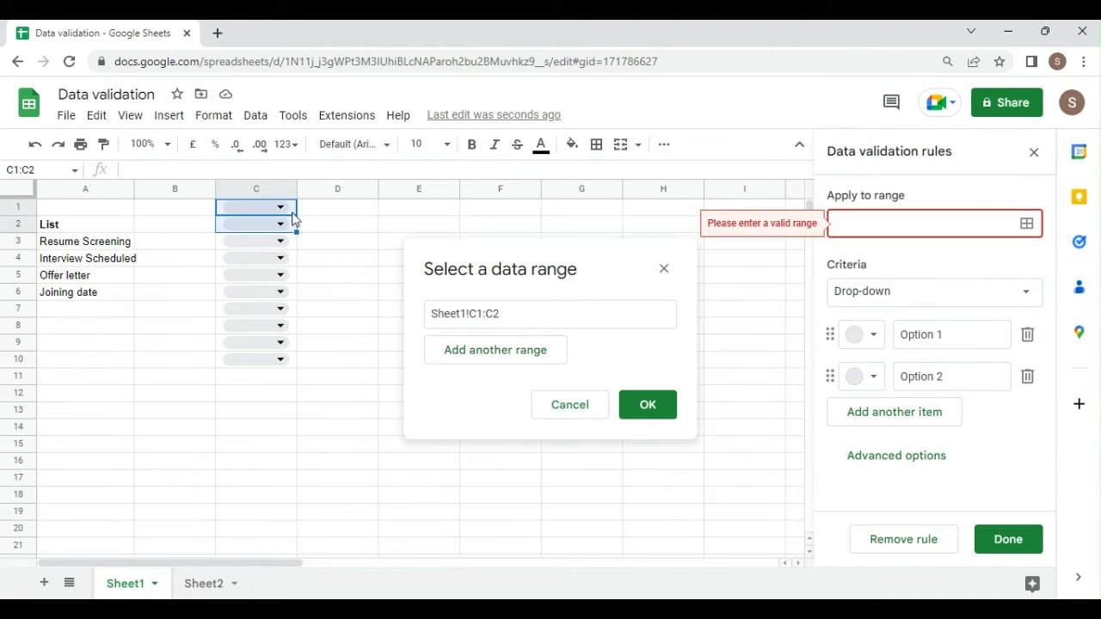
key("shift+Down")
key("shift+Down")
key("shift+Down")
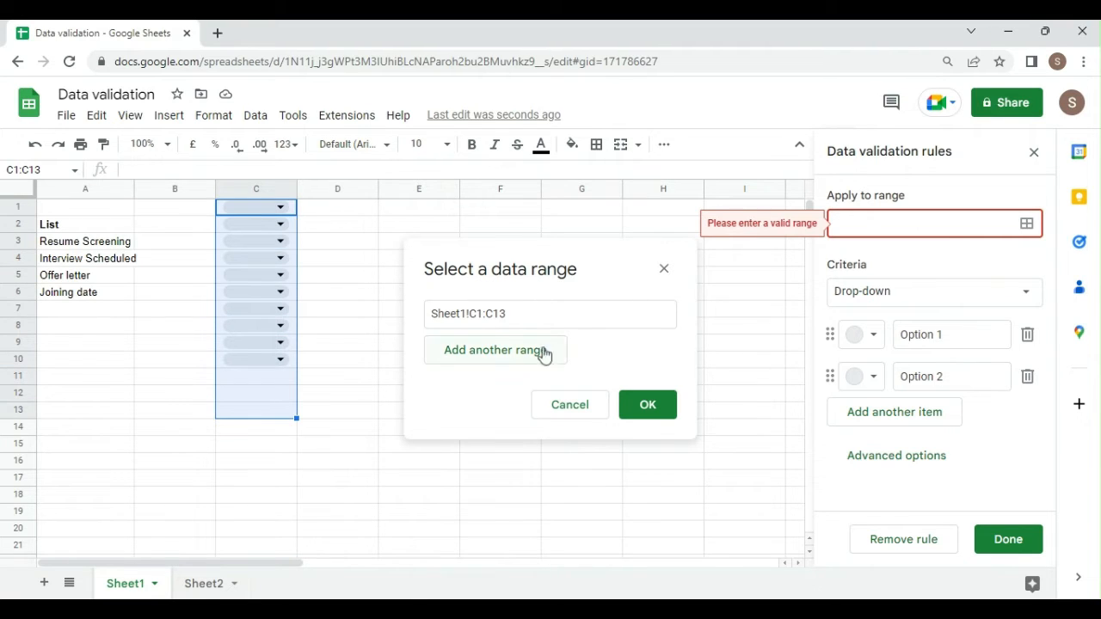
left_click(647, 408)
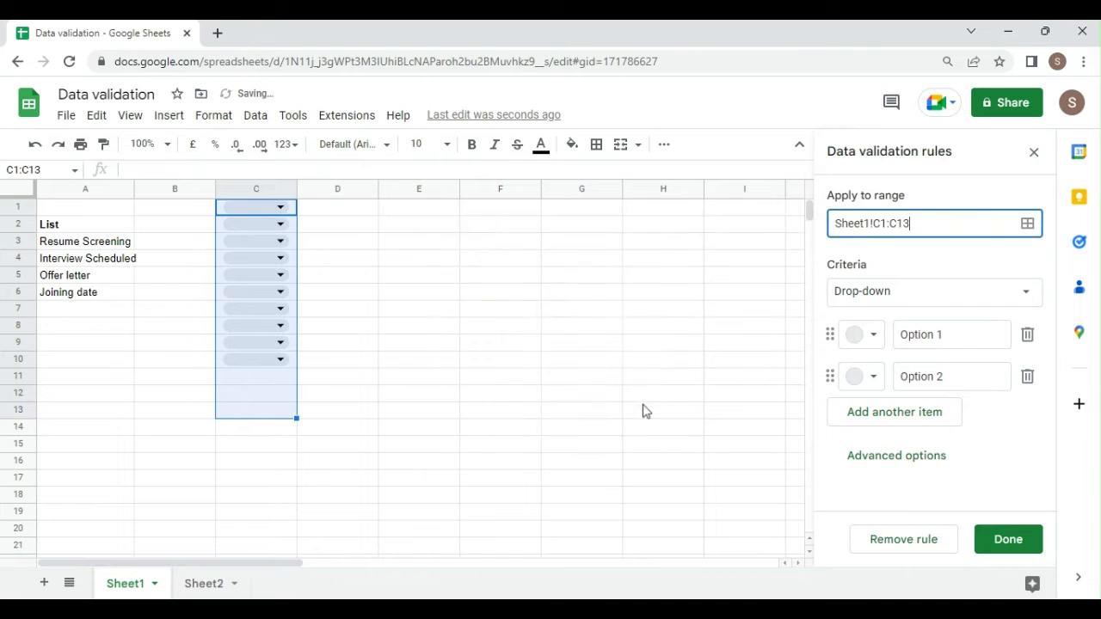
Set the rule's criteria to Drop-down (from a range), using the list entries in Sheet1!A3:A6 as the source.
left_click(907, 294)
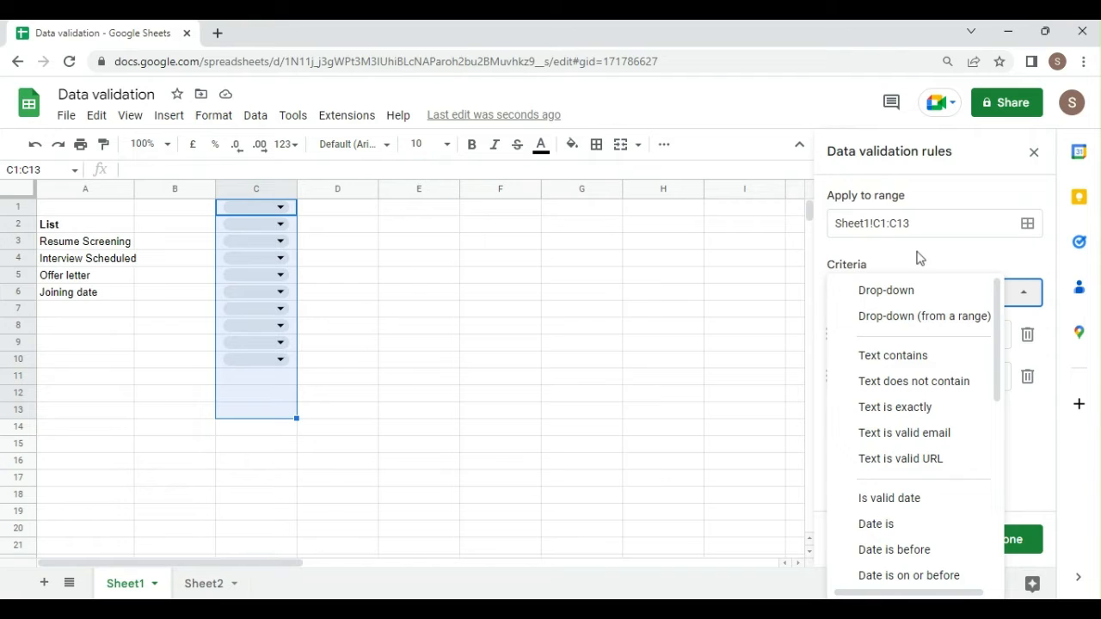
left_click(886, 265)
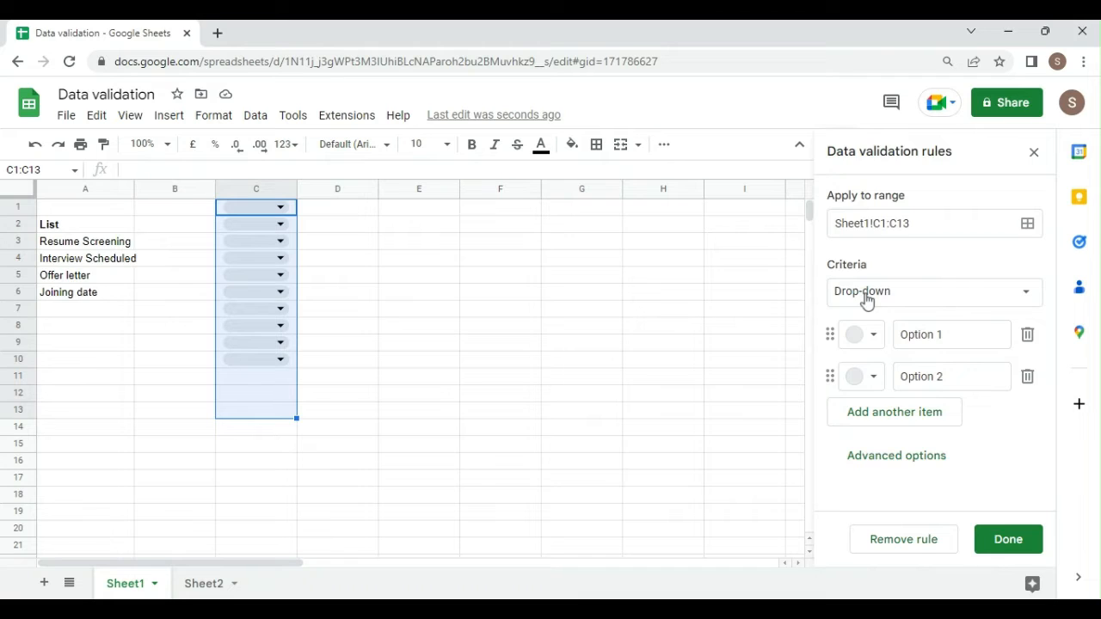
left_click(867, 297)
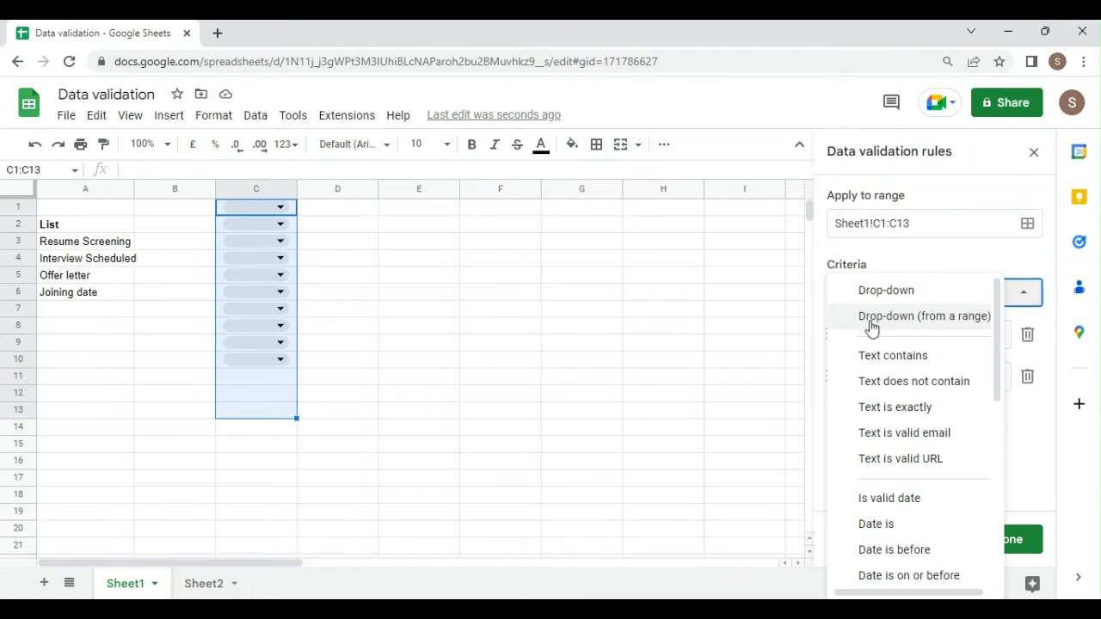
left_click(870, 320)
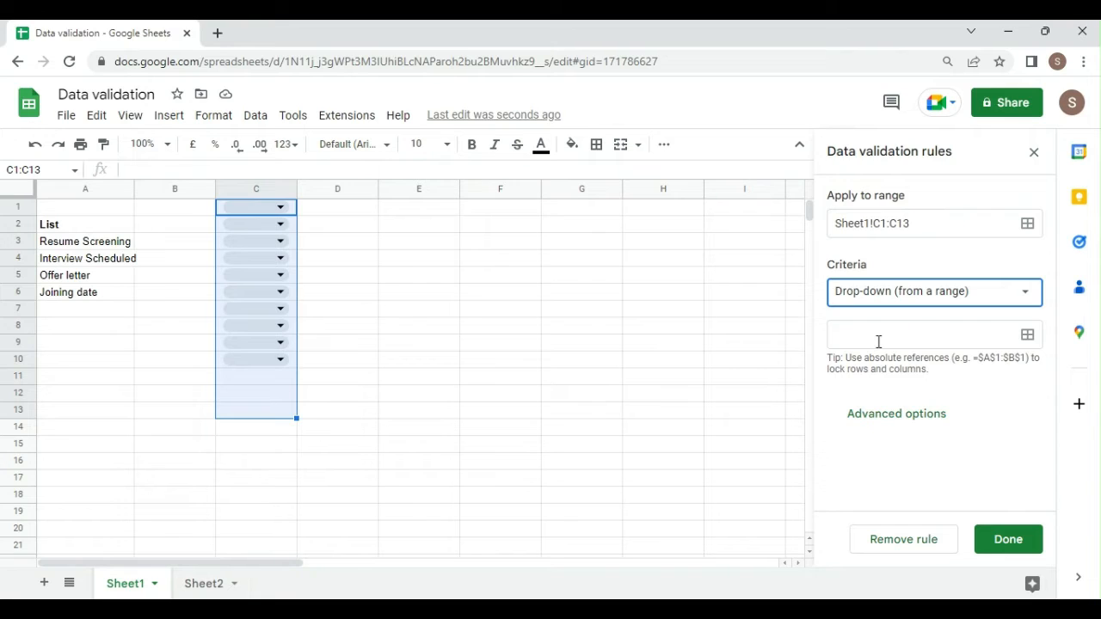
left_click(878, 342)
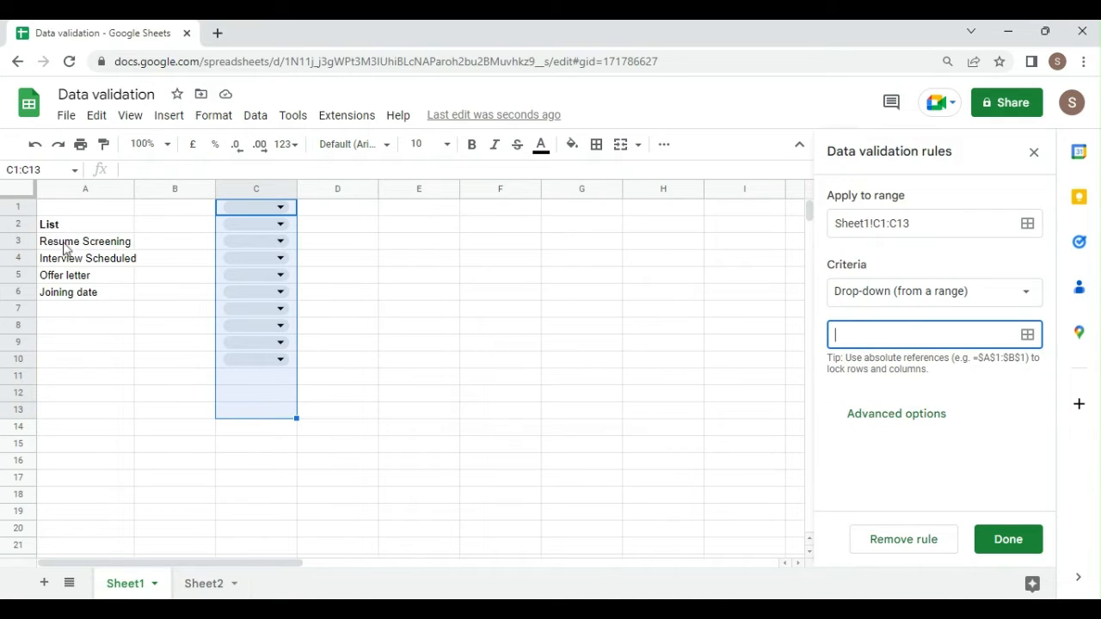
left_click_drag(65, 248, 67, 291)
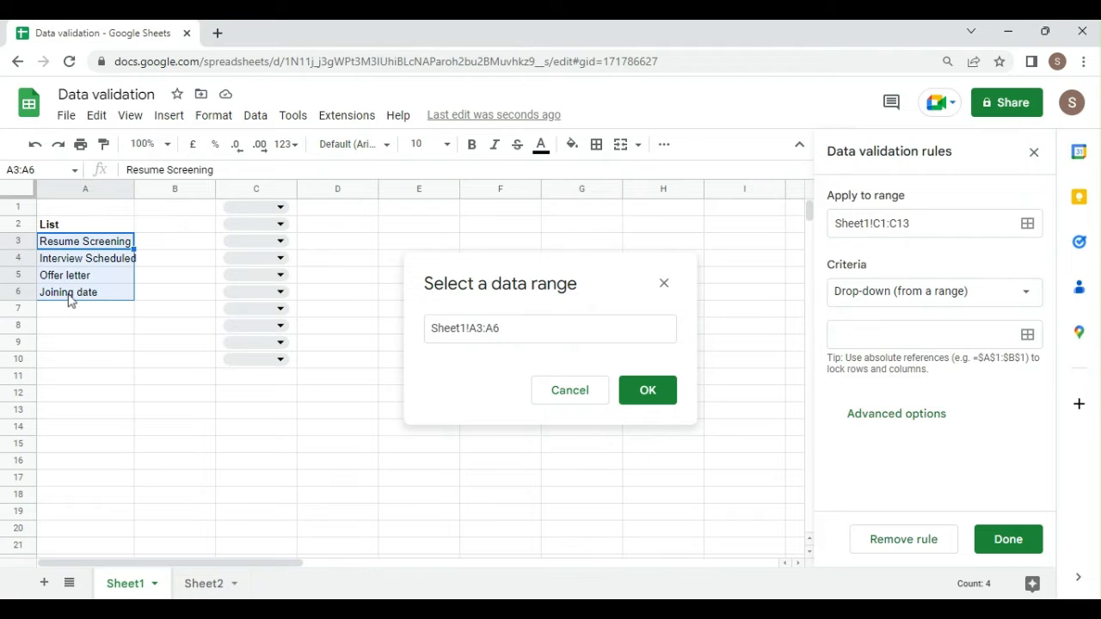
left_click(636, 390)
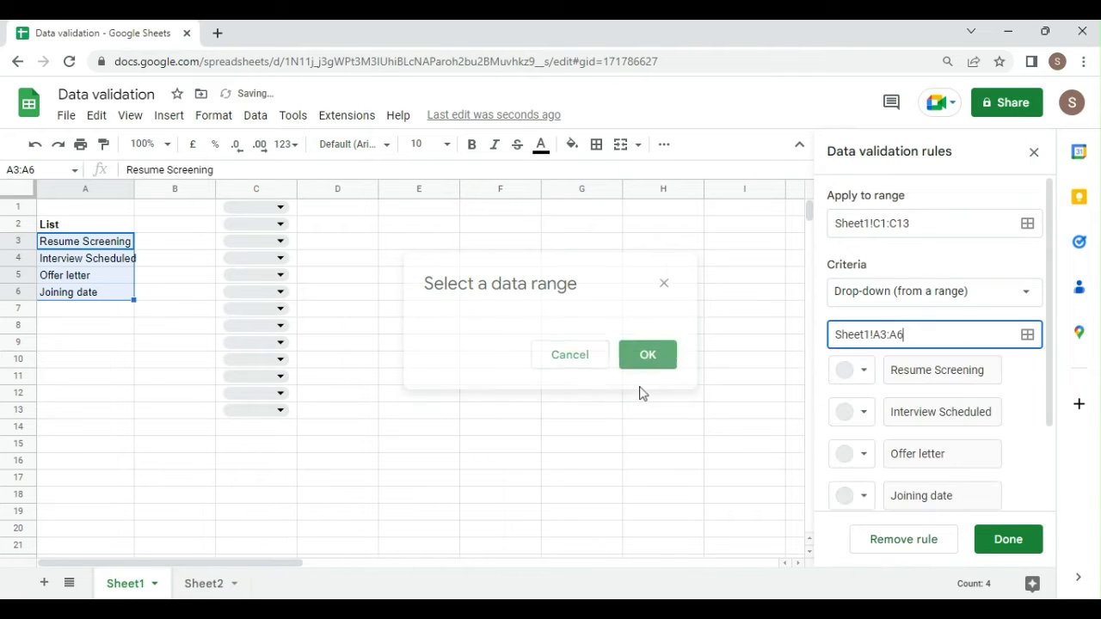
scroll(936, 379, "down", 2)
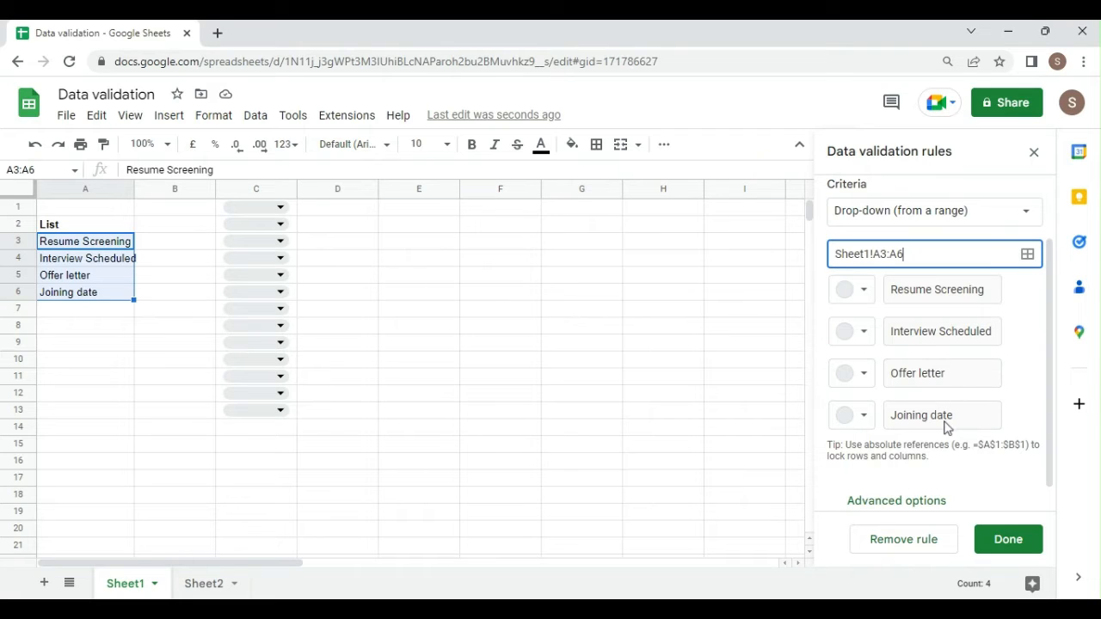
scroll(946, 428, "down", 1)
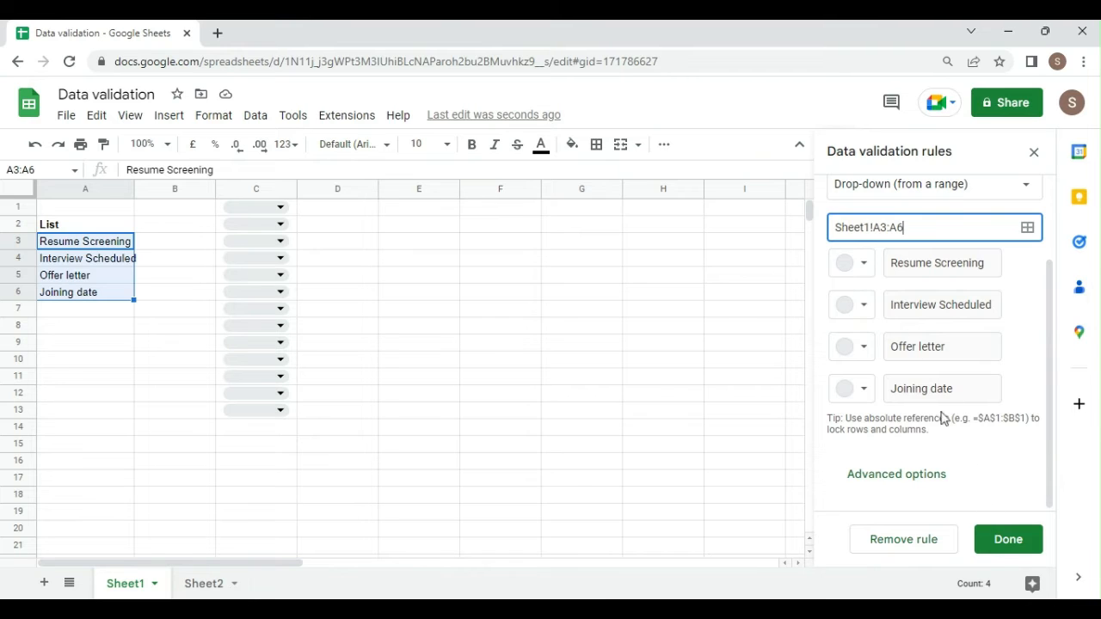
Save the rule, reopen it and colour Resume Screening dark blue, Interview Scheduled dark green, Offer letter dark red and Joining date light yellow.
left_click(1008, 540)
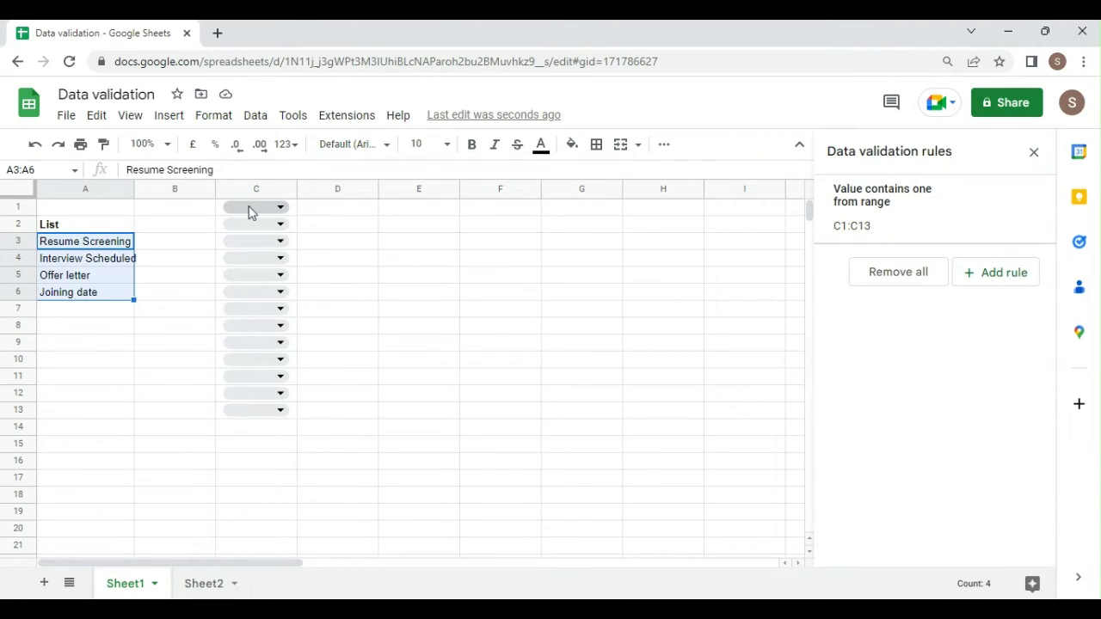
left_click(959, 215)
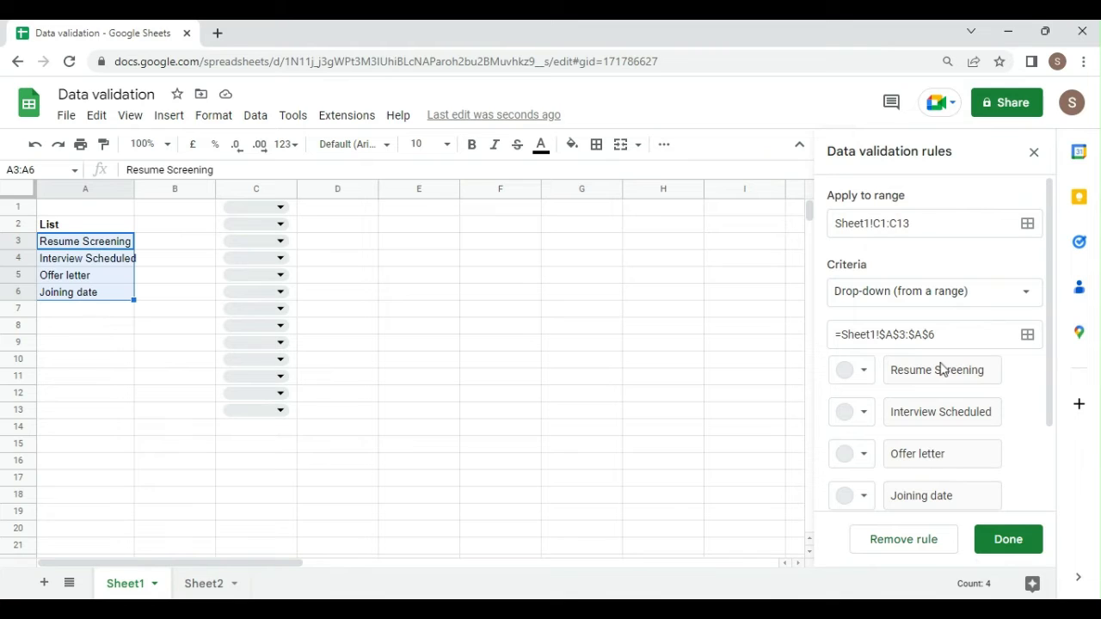
scroll(942, 368, "down", 2)
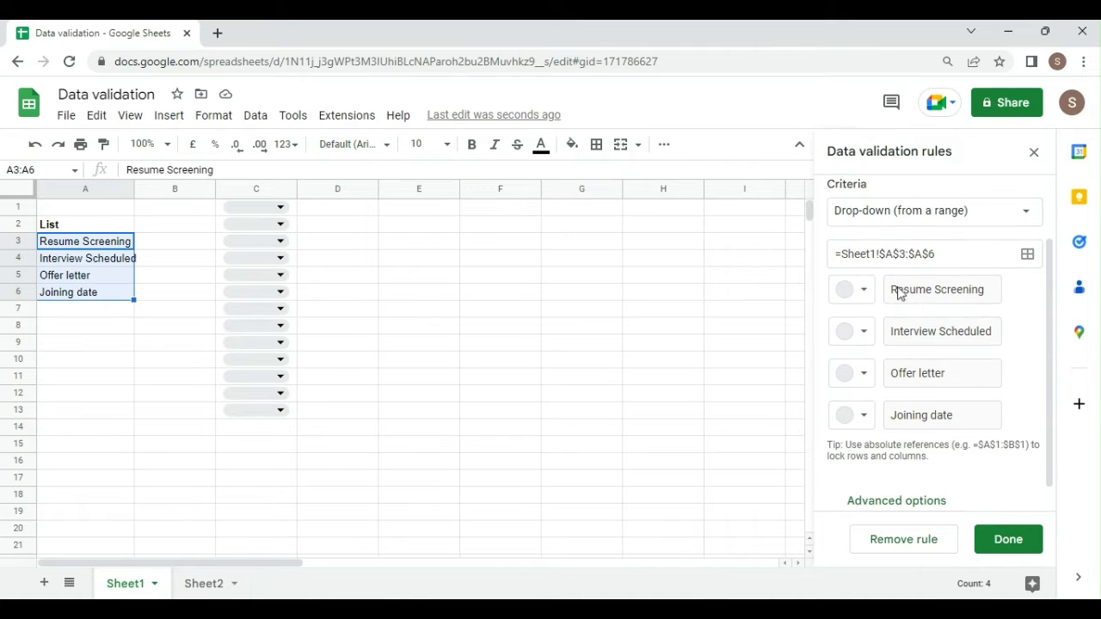
left_click(847, 292)
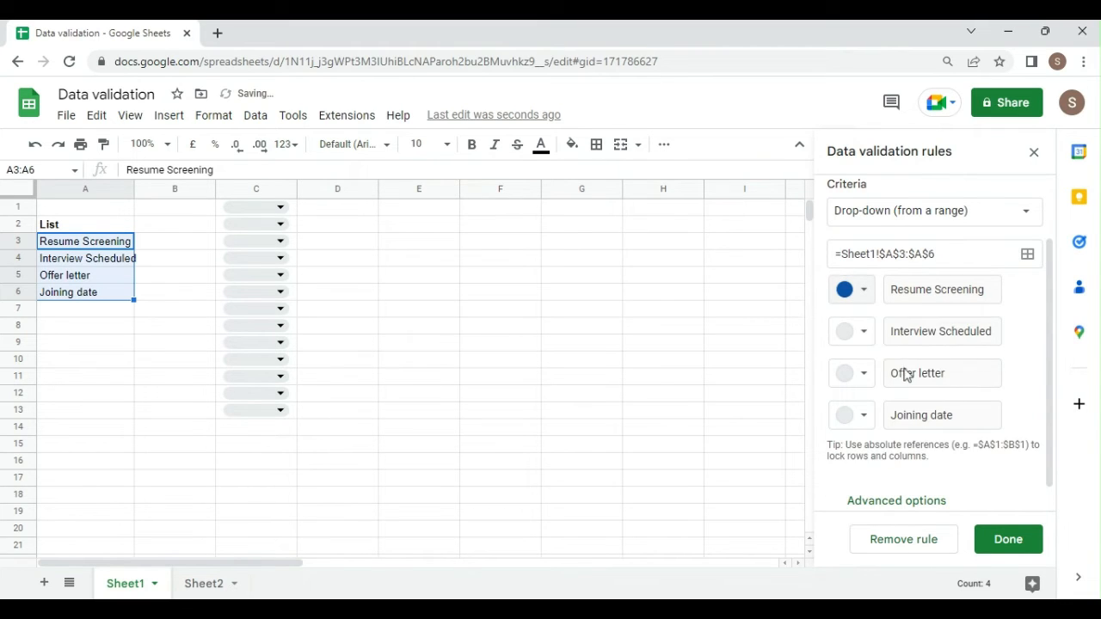
left_click(847, 331)
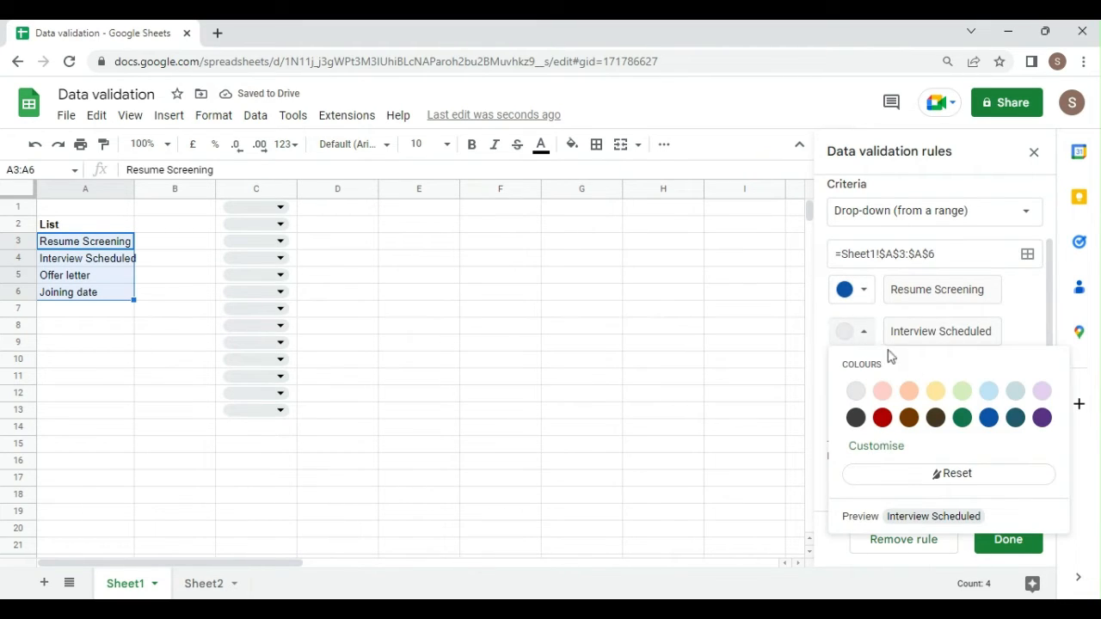
left_click(963, 417)
left_click(845, 372)
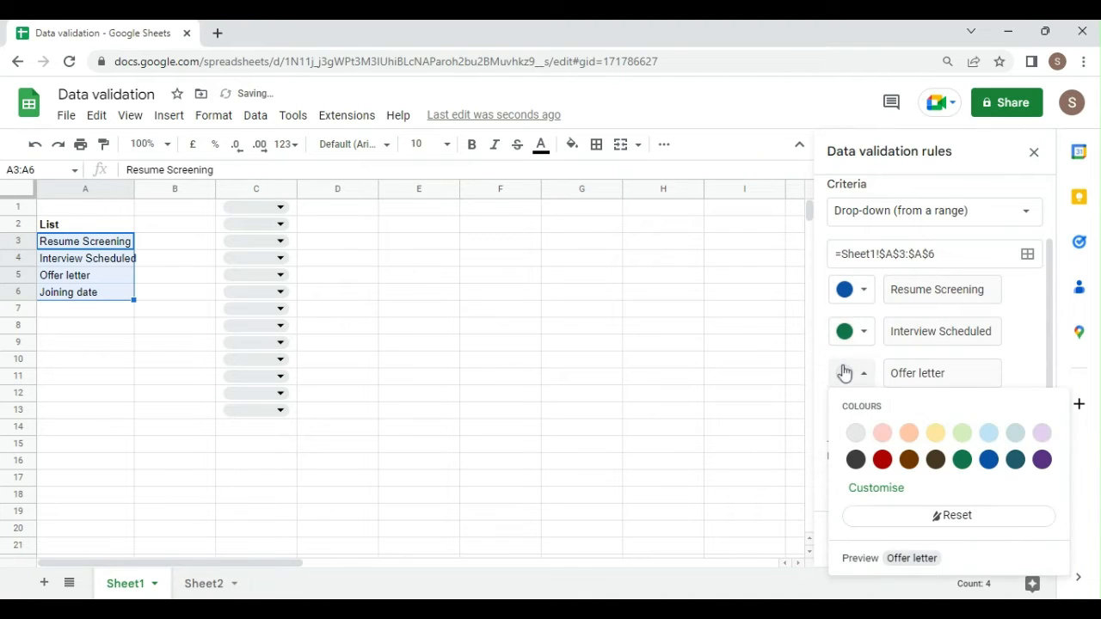
left_click(883, 459)
left_click(850, 416)
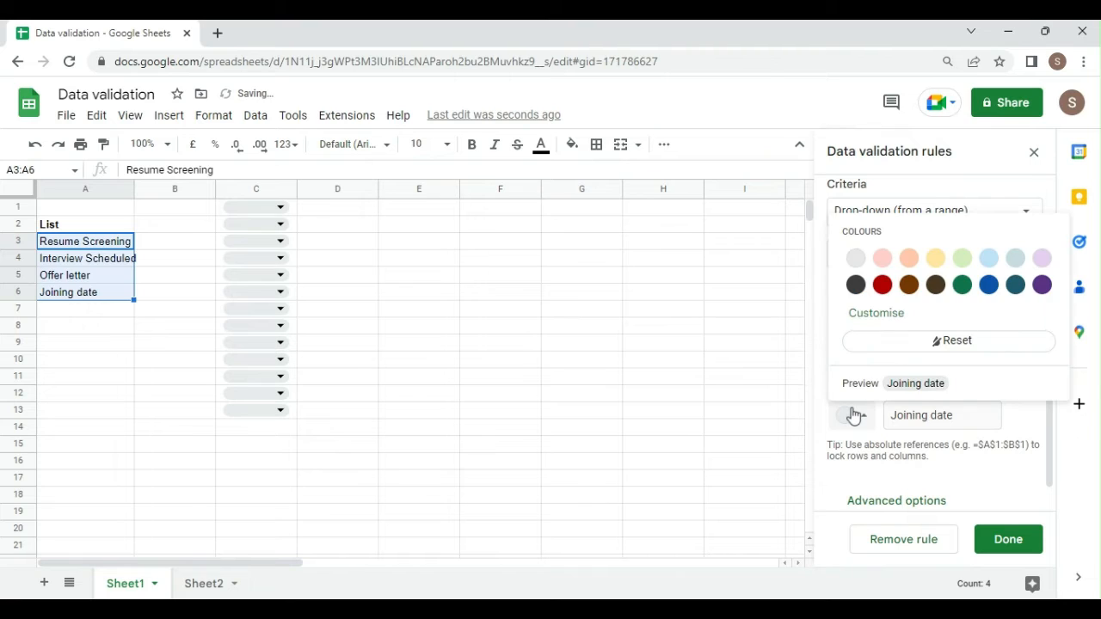
left_click(935, 258)
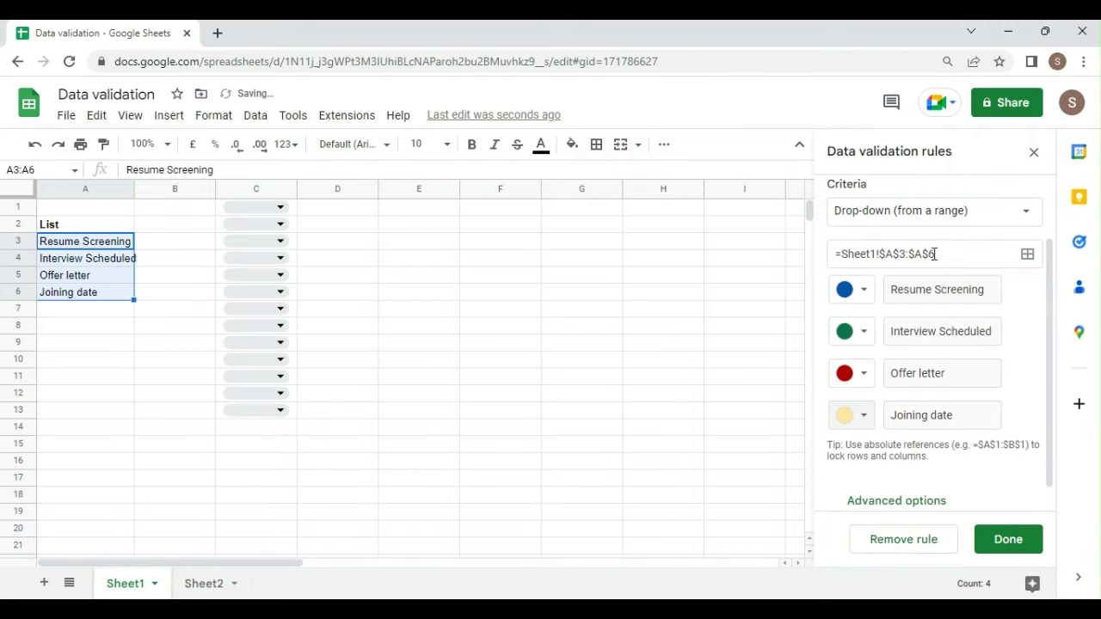
Customise the Joining date option's colours with text #080808 and background #ffe400.
left_click(850, 416)
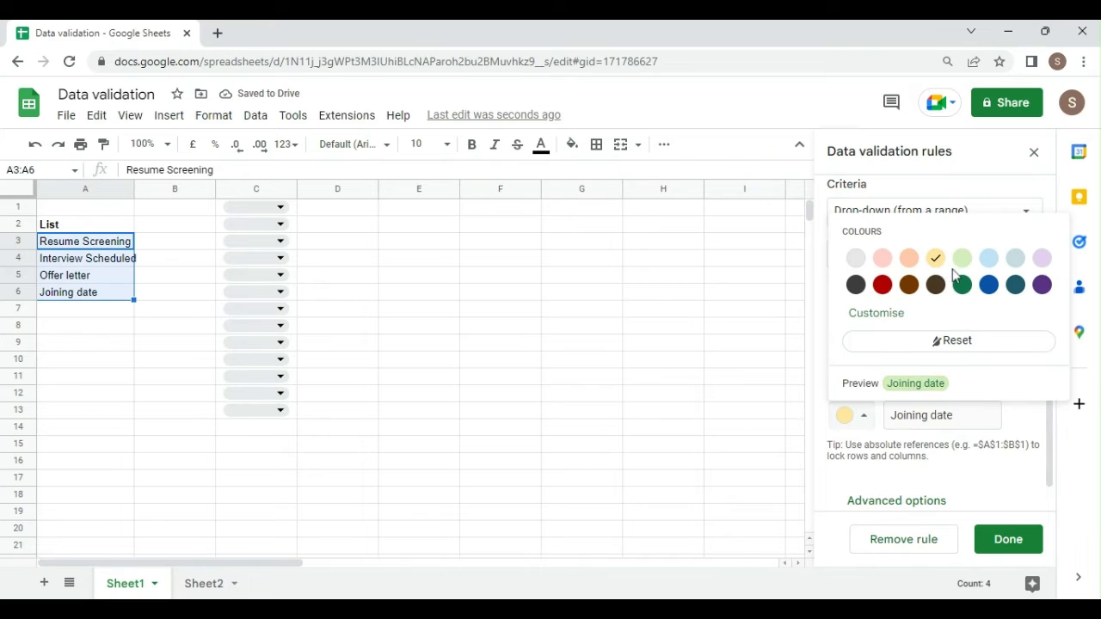
left_click(877, 315)
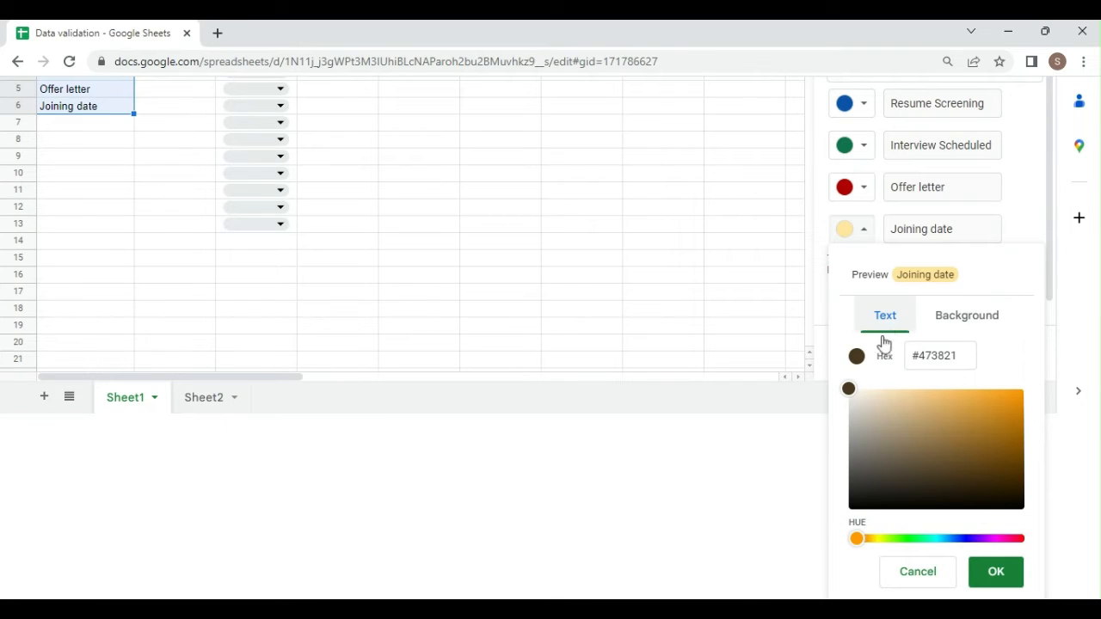
left_click_drag(848, 392, 856, 507)
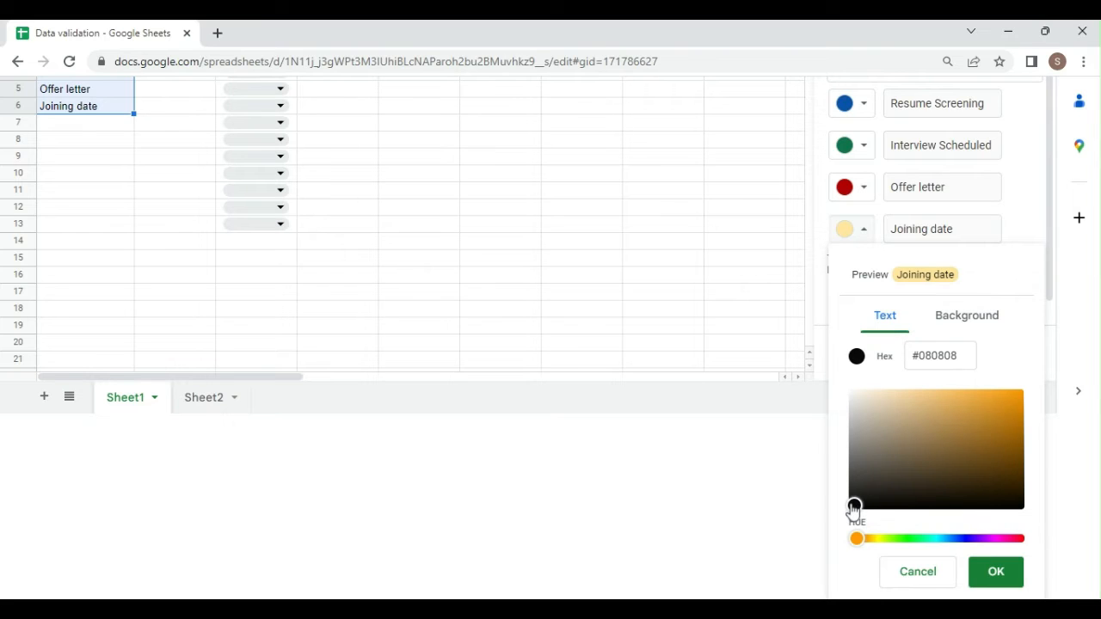
left_click(943, 316)
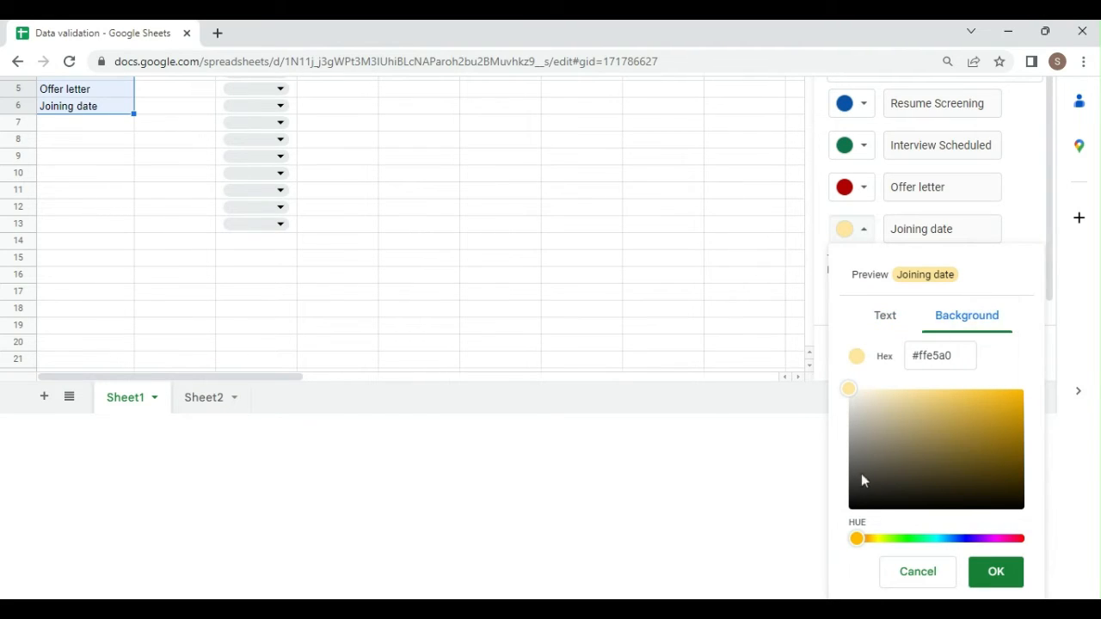
left_click(878, 542)
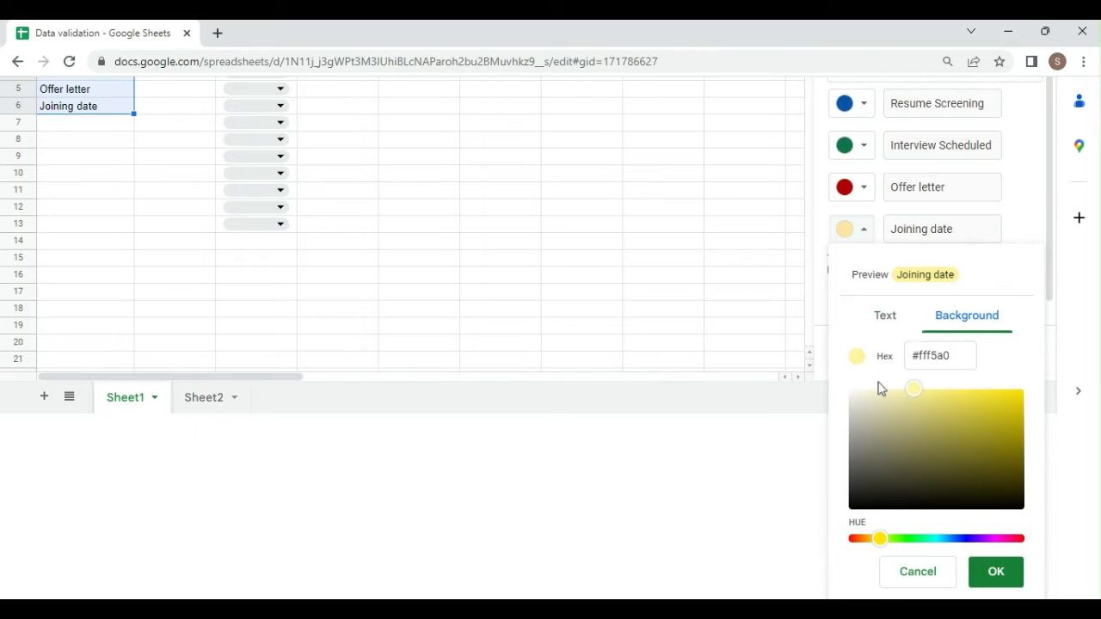
mouse_move(919, 395)
left_mouse_down()
mouse_move(1007, 405)
mouse_move(1038, 394)
left_mouse_up()
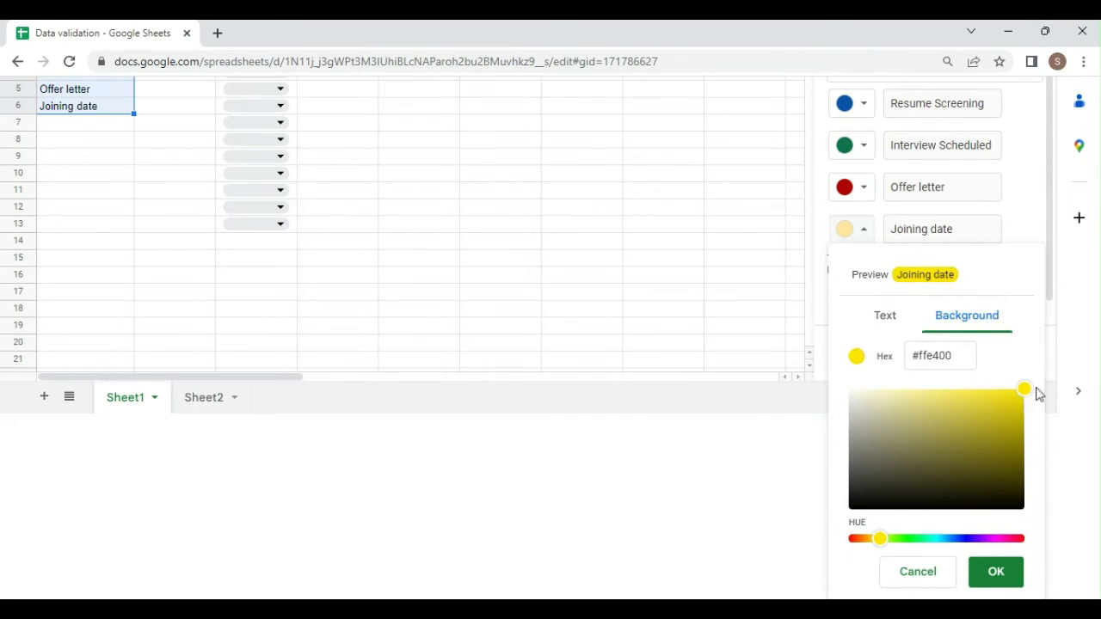
left_click(997, 574)
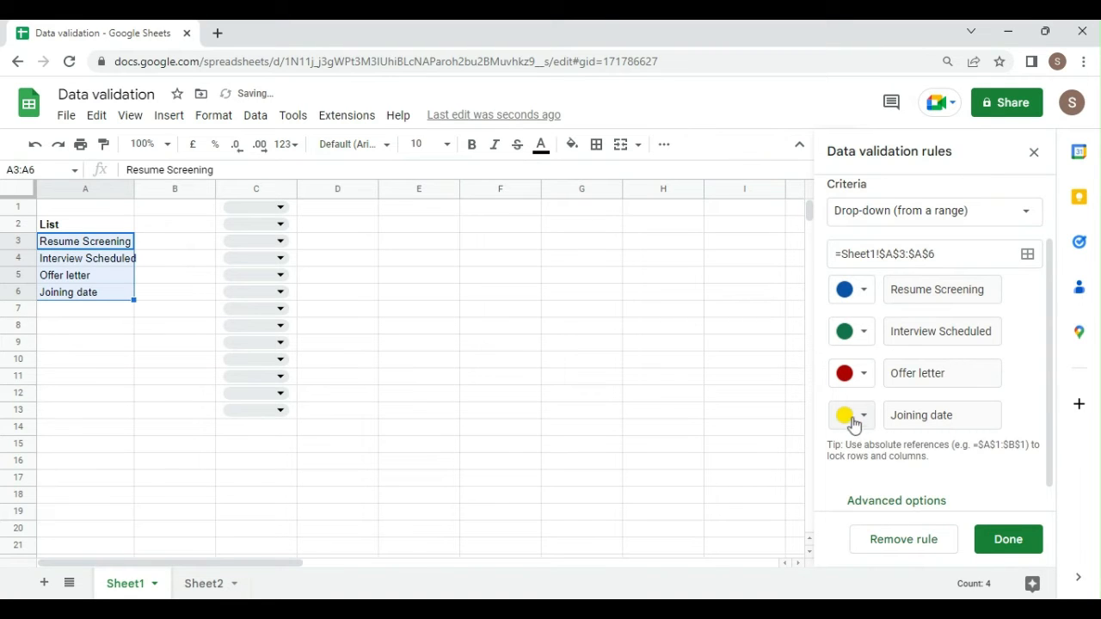
Try the Arrow display style in the rule's advanced options and return it to Chip.
scroll(868, 394, "down", 1)
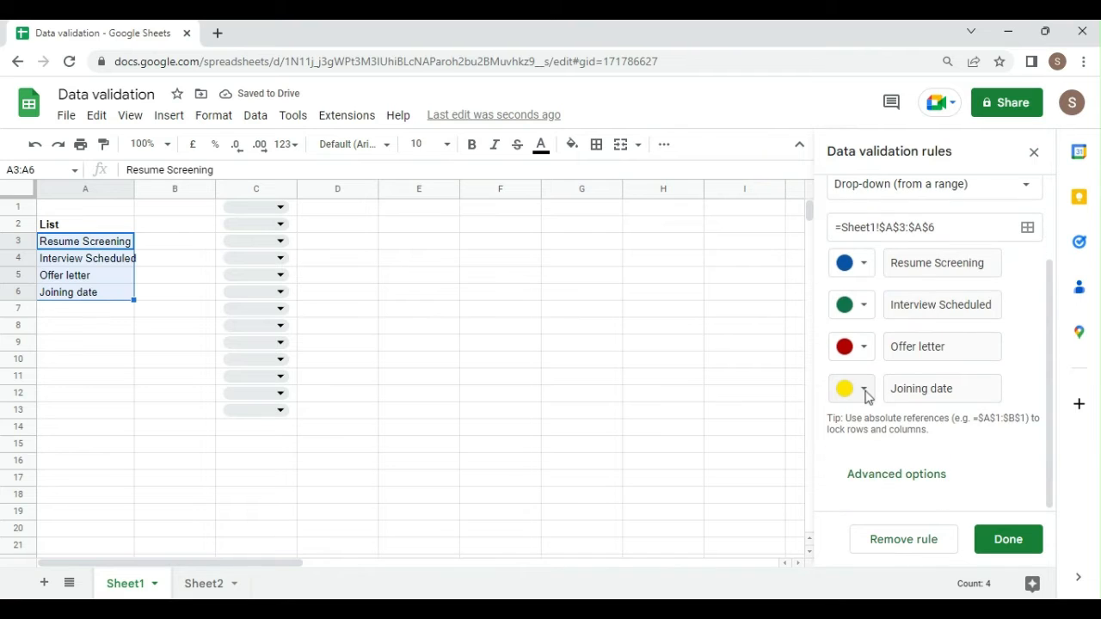
left_click(879, 492)
scroll(881, 482, "down", 3)
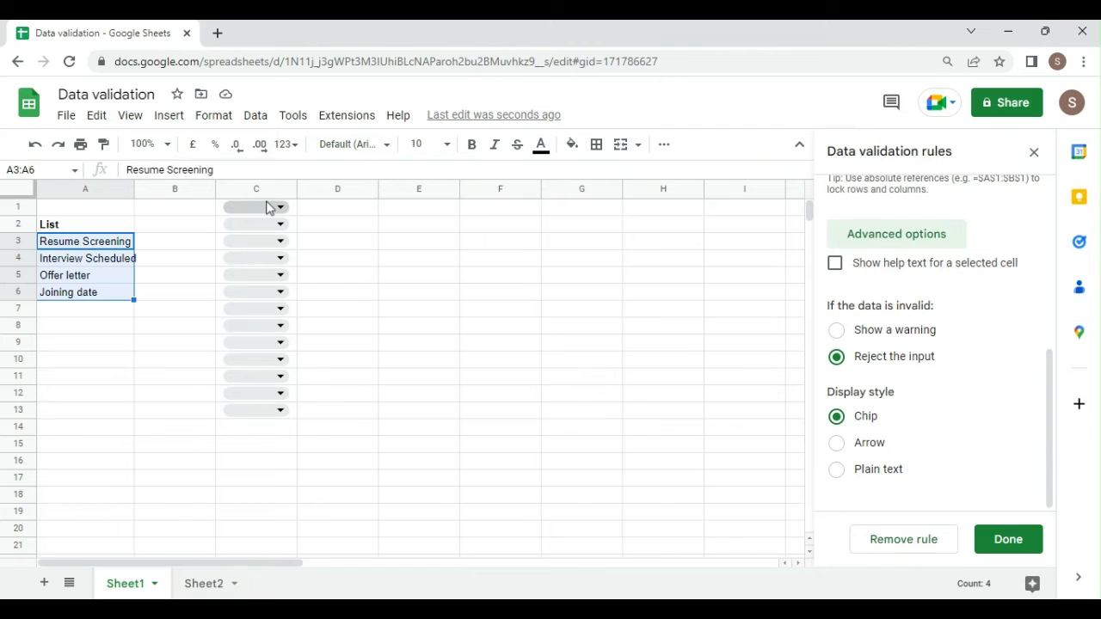
left_click(876, 448)
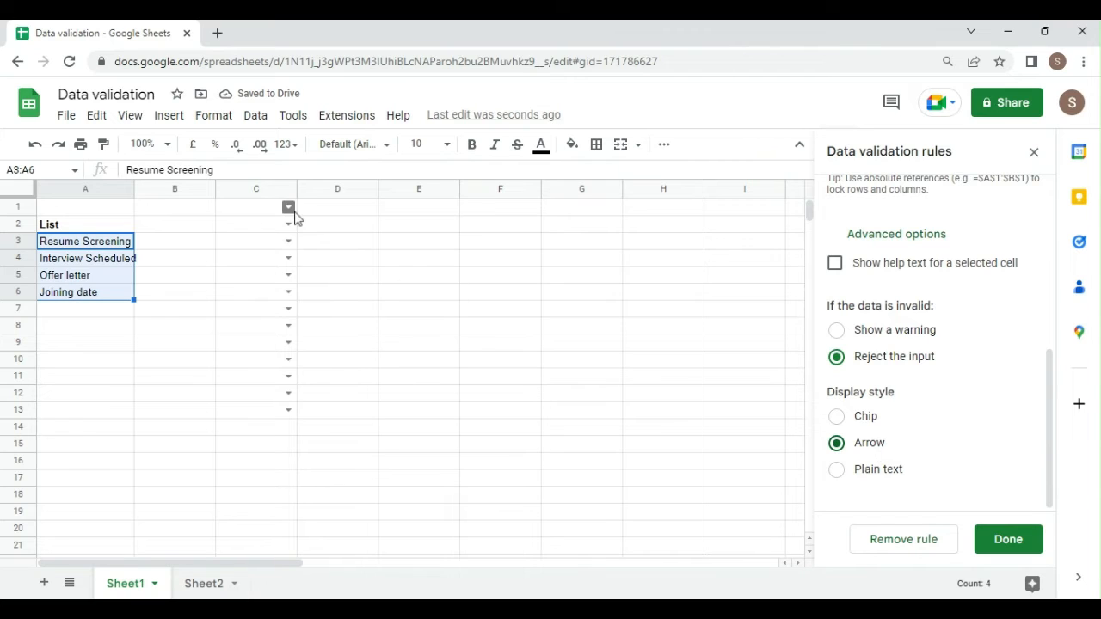
left_click(867, 419)
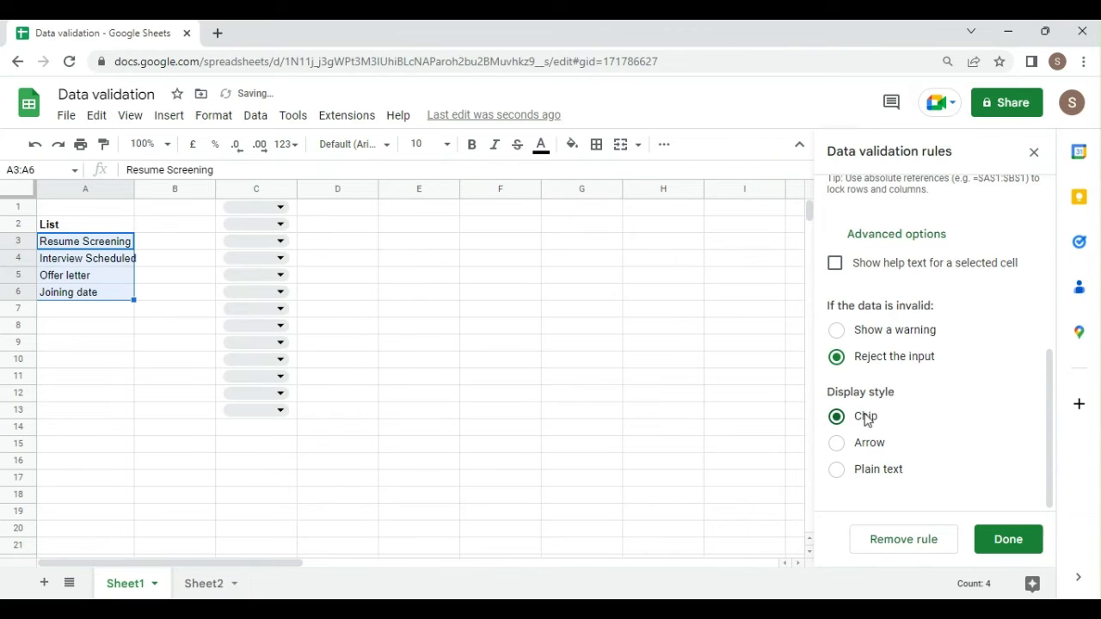
Choose Resume Screening from the drop-down in cell C1 and fit column C's width to it.
left_click(248, 215)
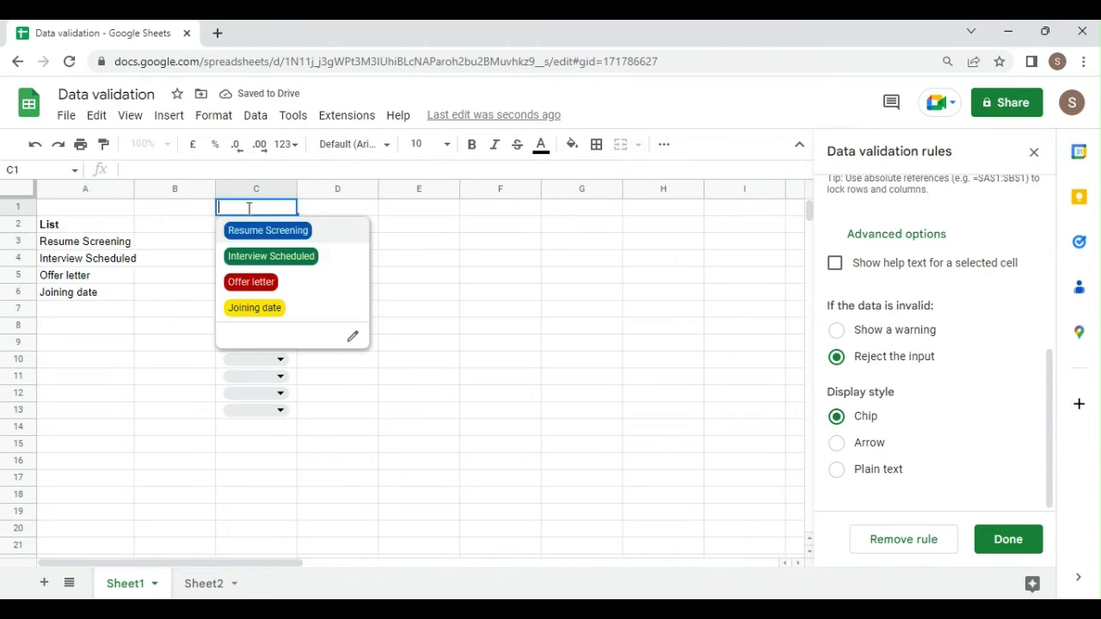
left_click(254, 234)
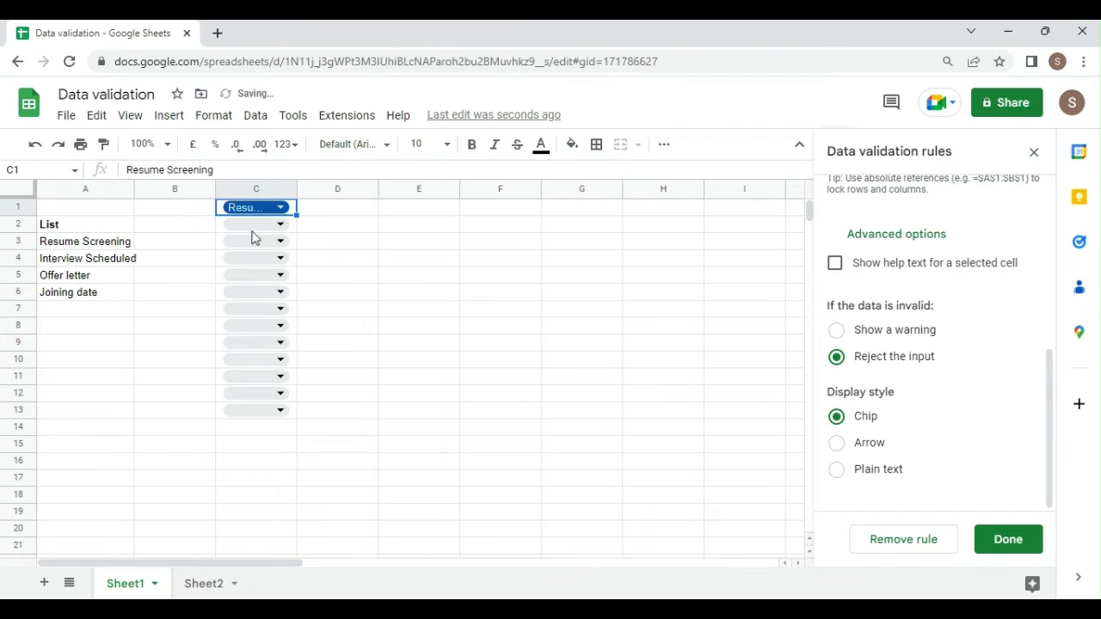
double_click(297, 189)
Choose Interview Scheduled in C2, Offer letter in C3 and Joining date in C4, and refit column C's width to the entries.
left_click(297, 232)
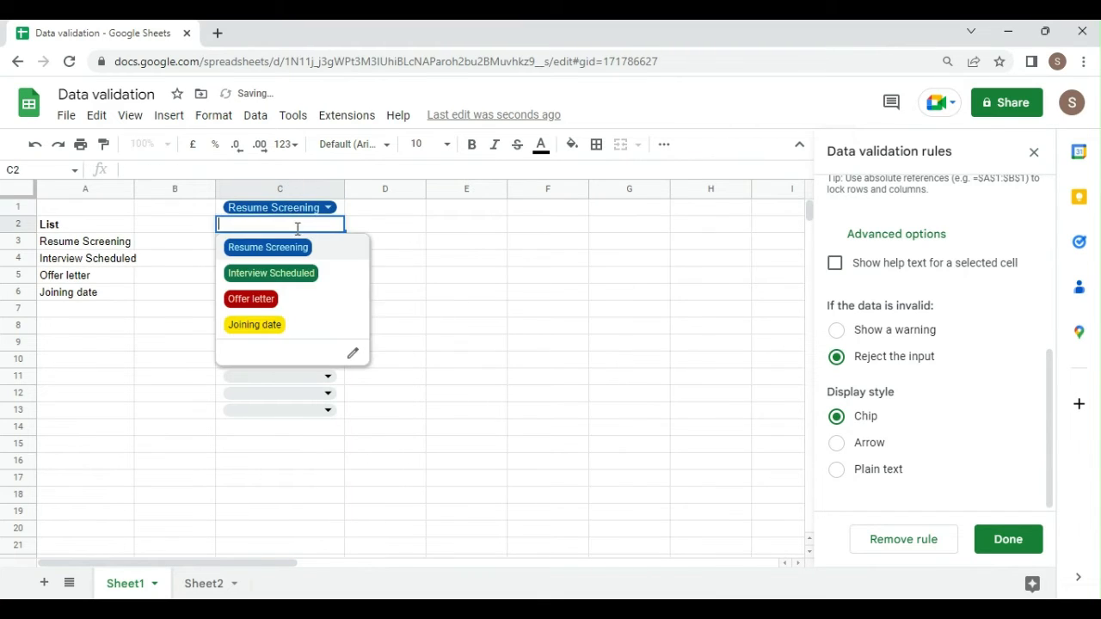
left_click(300, 272)
left_click(296, 241)
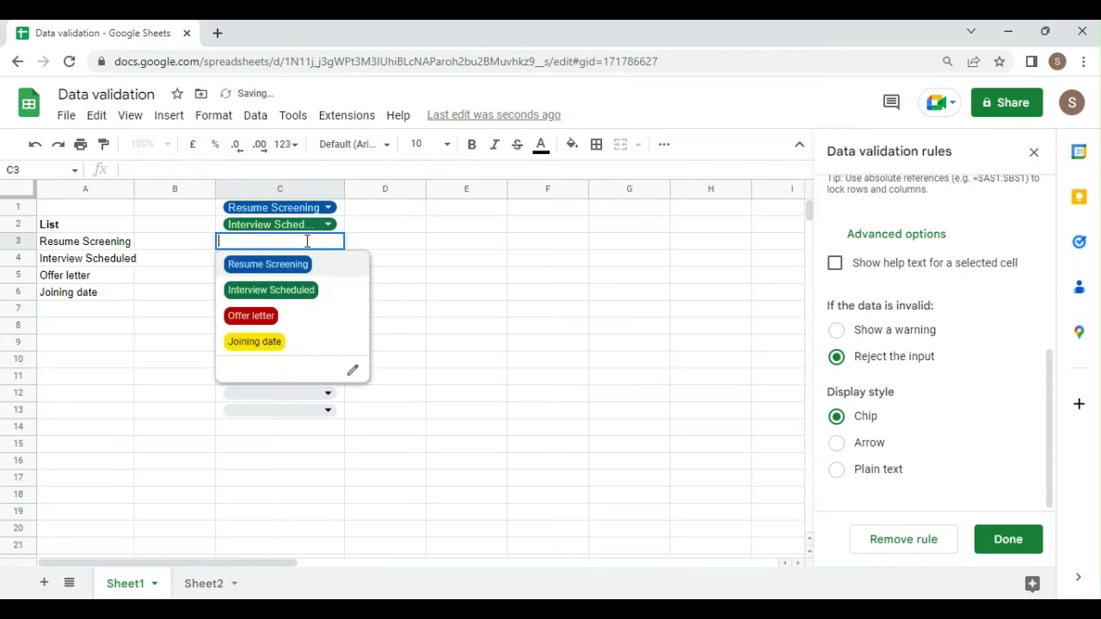
left_click(254, 315)
left_click(292, 258)
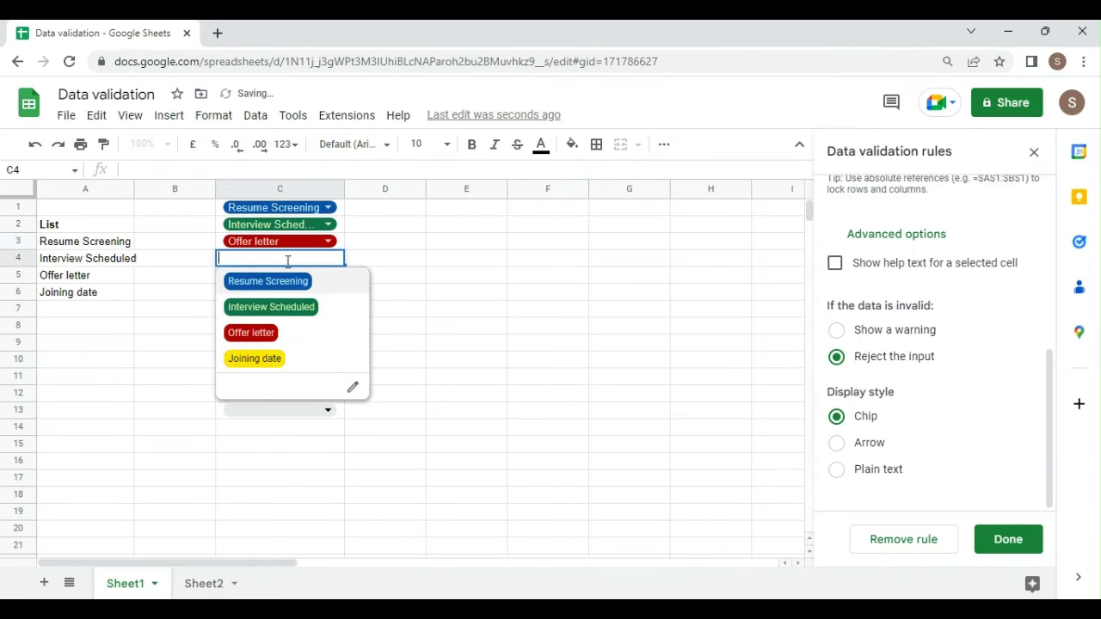
left_click(251, 360)
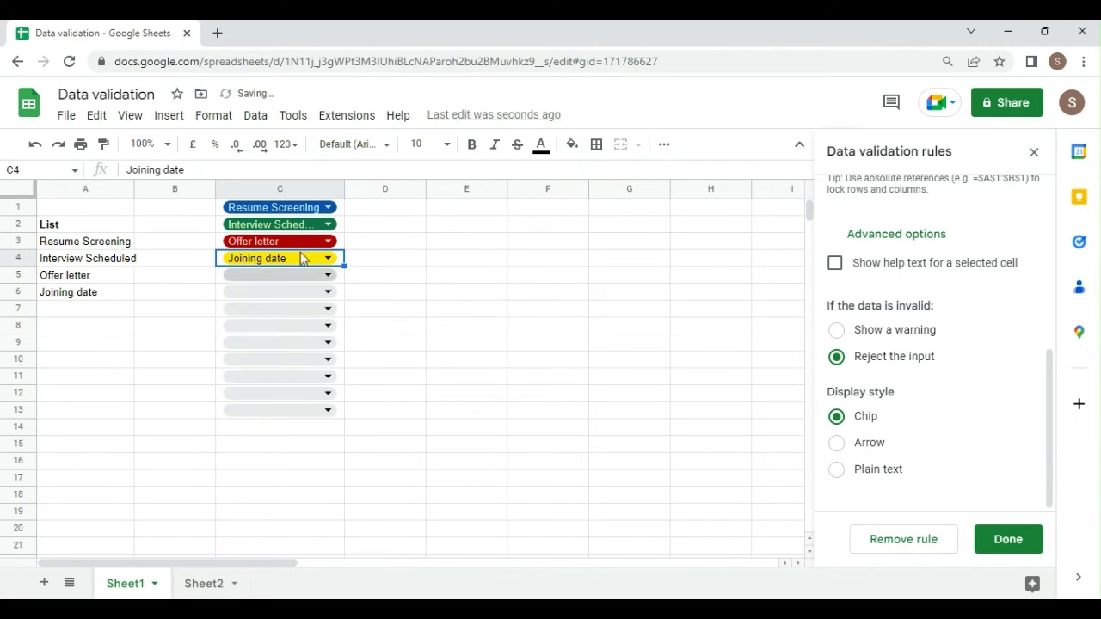
double_click(343, 188)
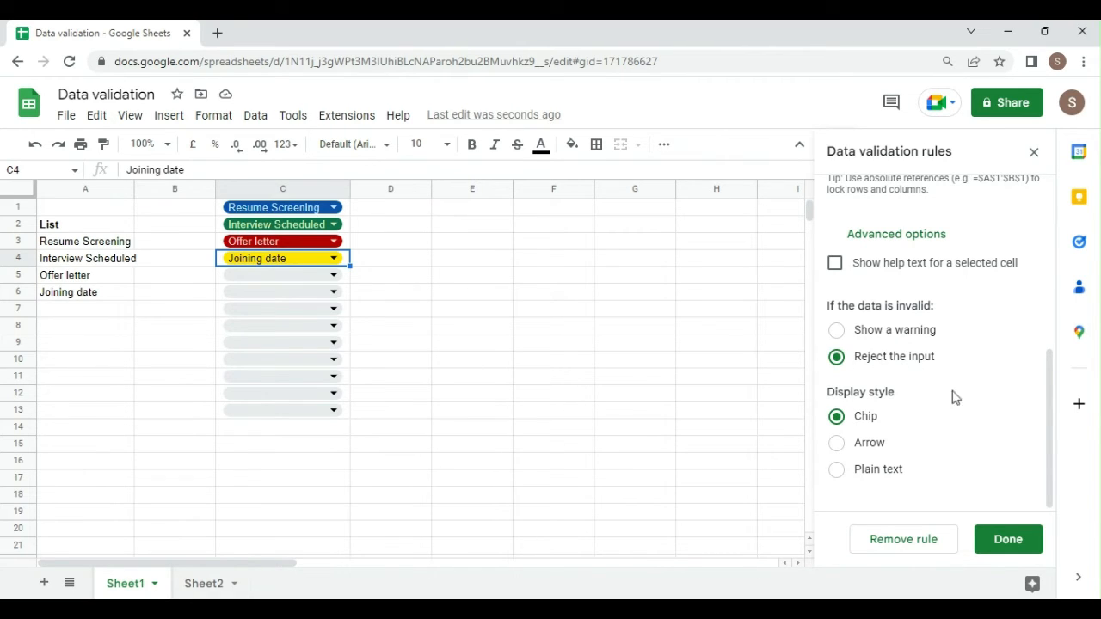
Save the C1:C13 drop-down rule and close the data validation rules.
left_click(1011, 541)
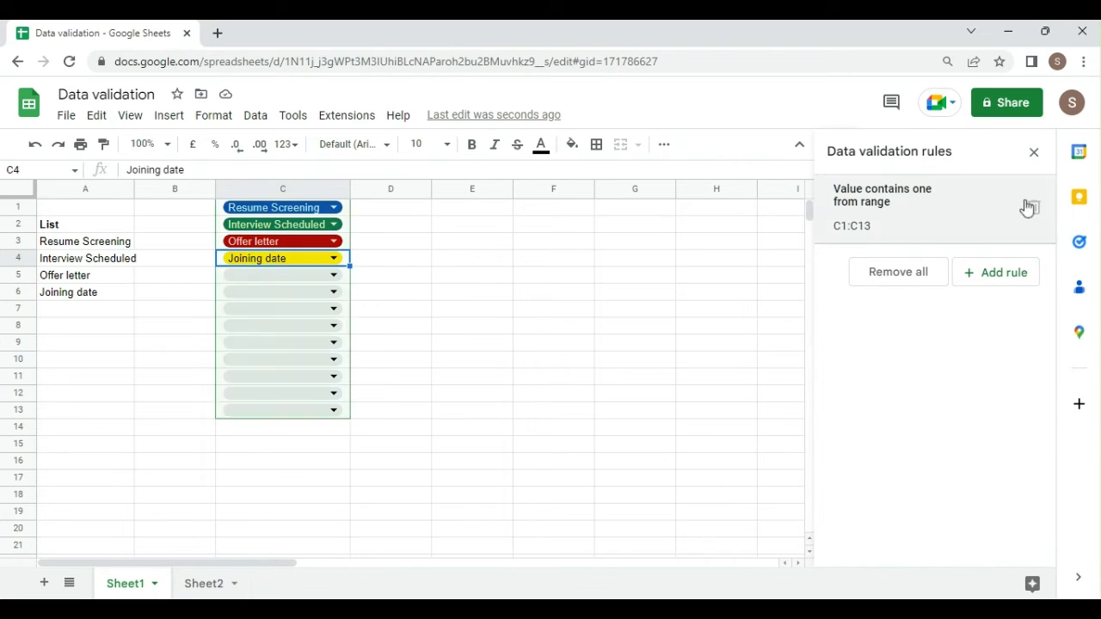
left_click(1035, 152)
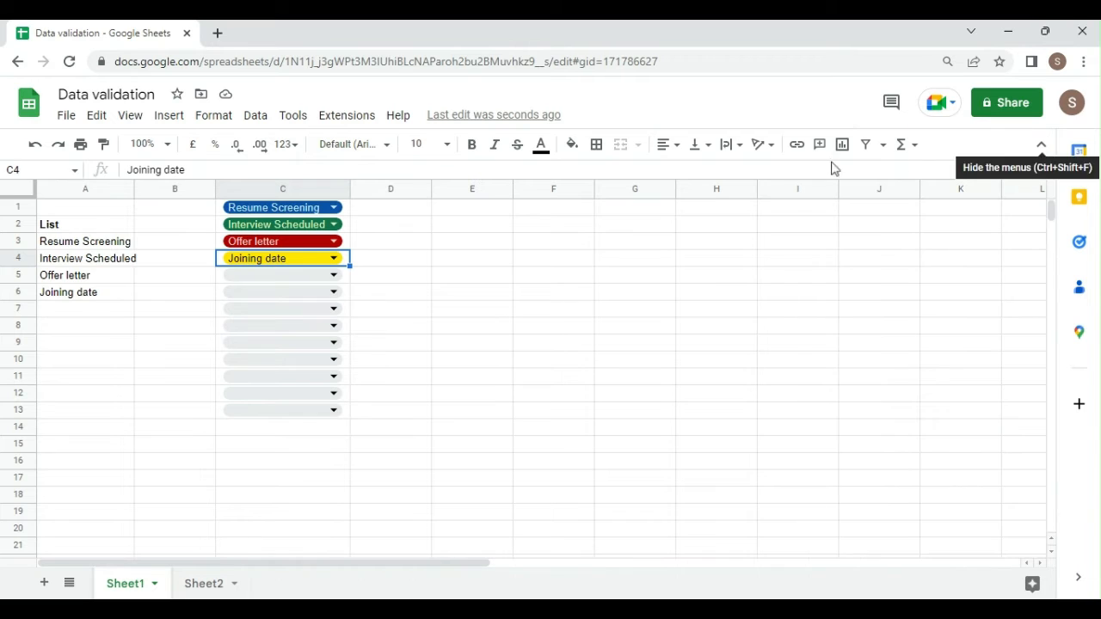
Try to enter Backout, a value outside the list, in cell C5.
left_click(270, 278)
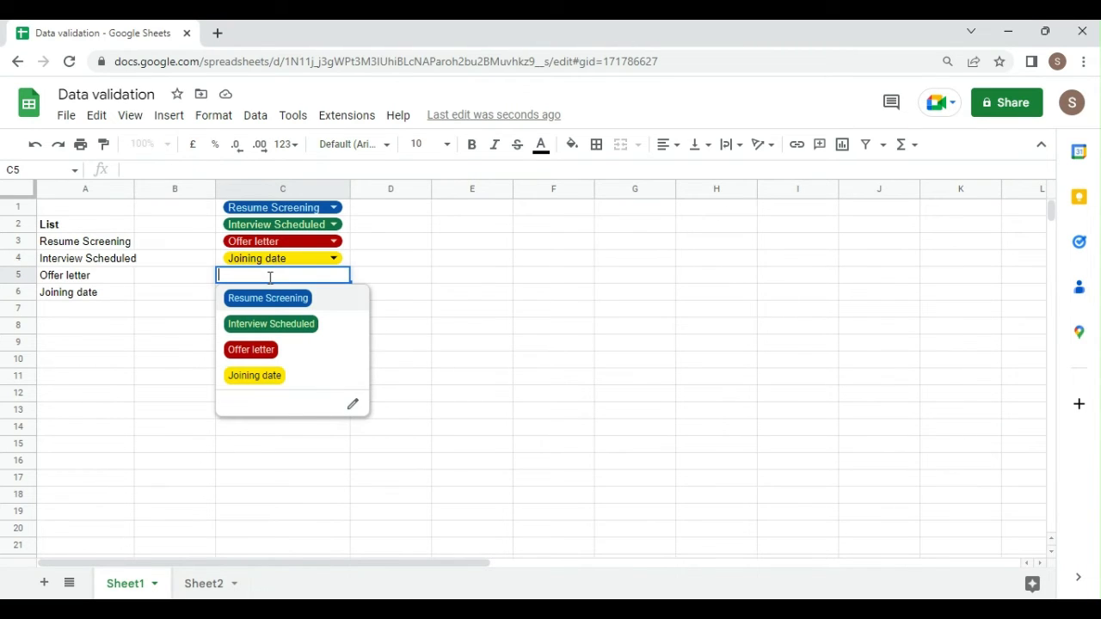
type("Backo")
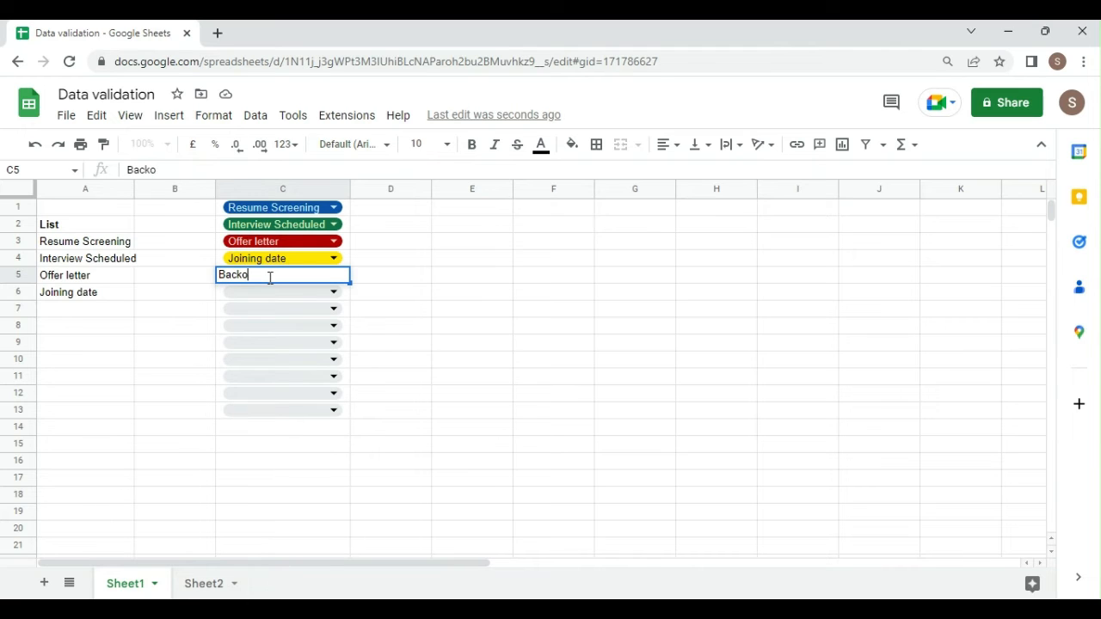
type("ut")
key("Return")
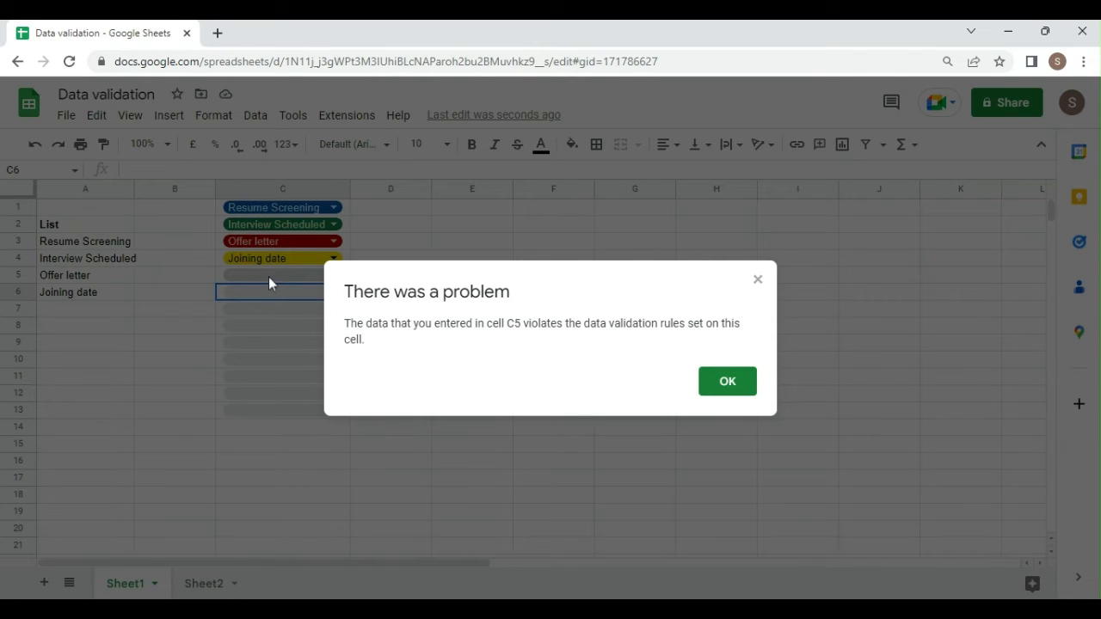
left_click(727, 382)
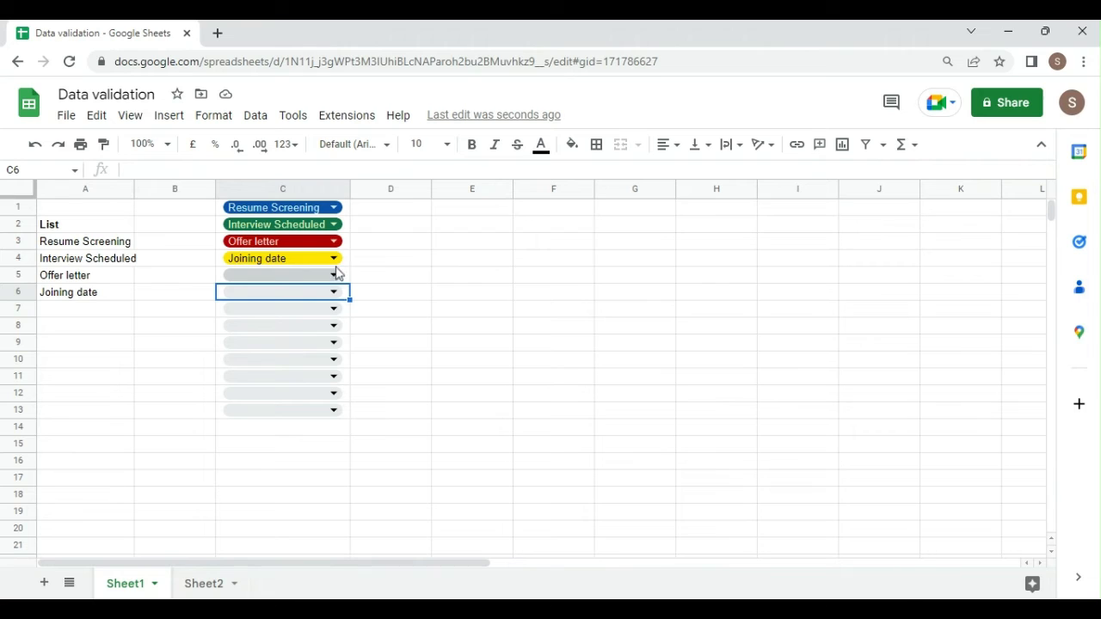
Add a data validation rule with the Drop-down criterion for the whole of column E.
left_click(436, 214)
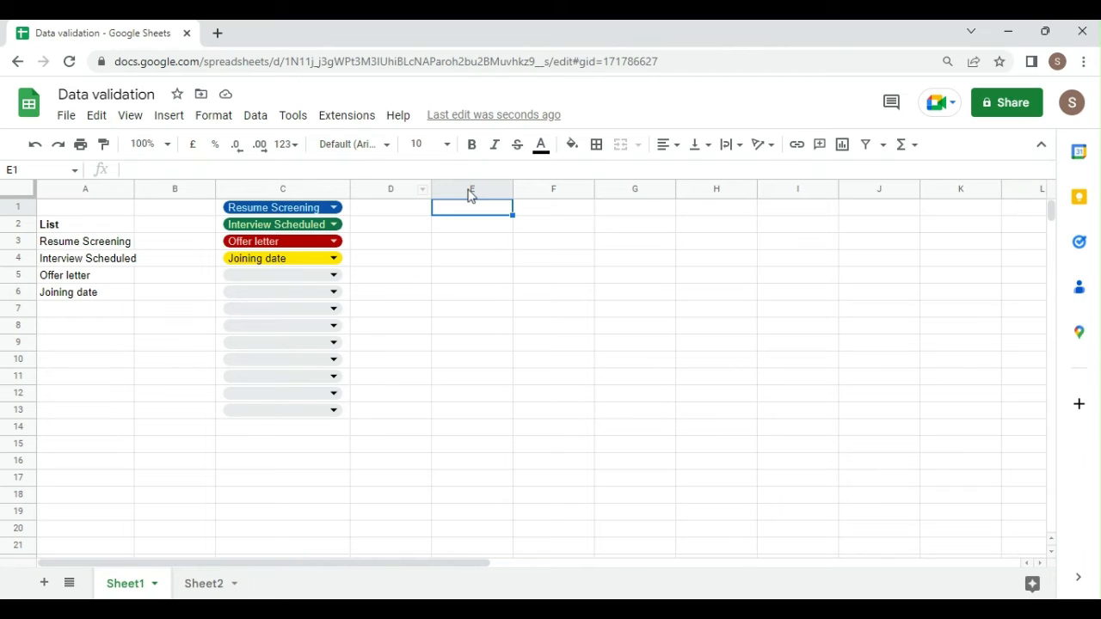
left_click(467, 189)
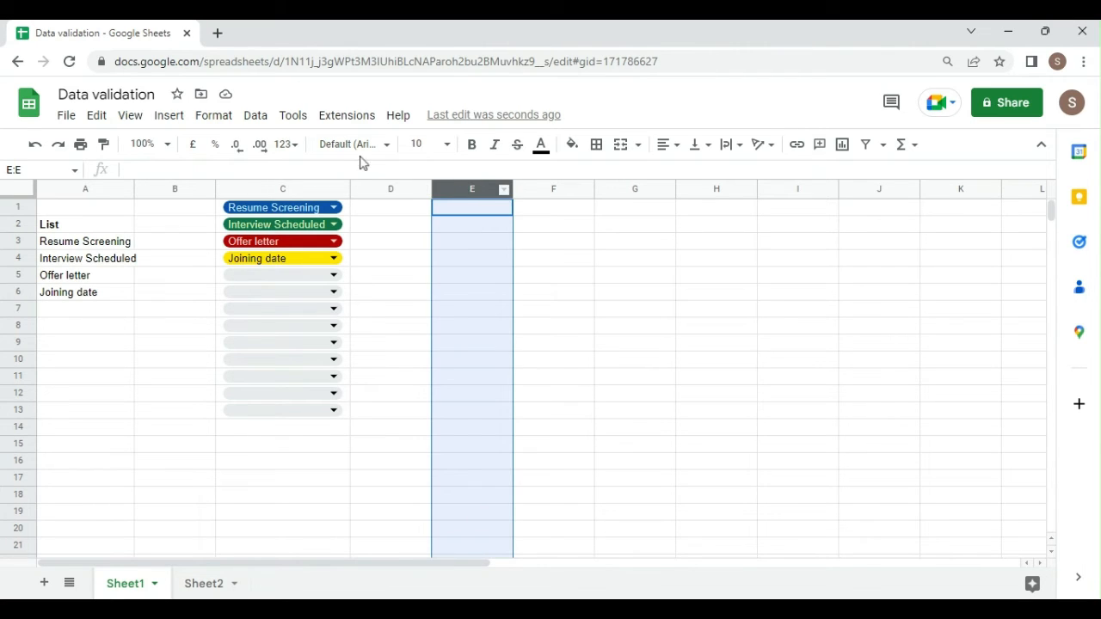
left_click(255, 115)
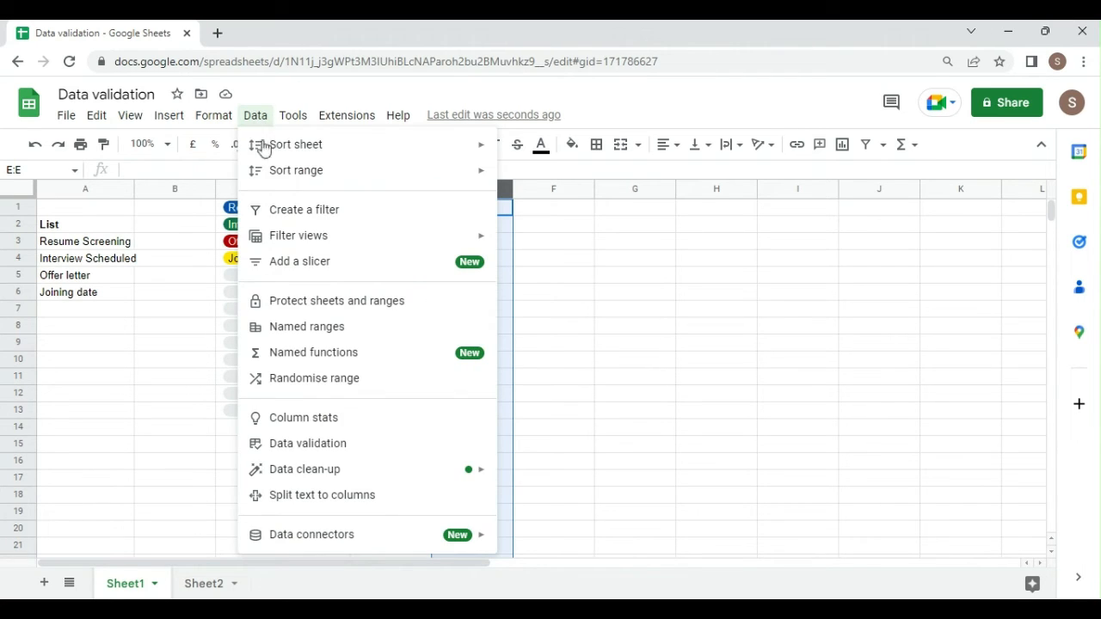
left_click(327, 443)
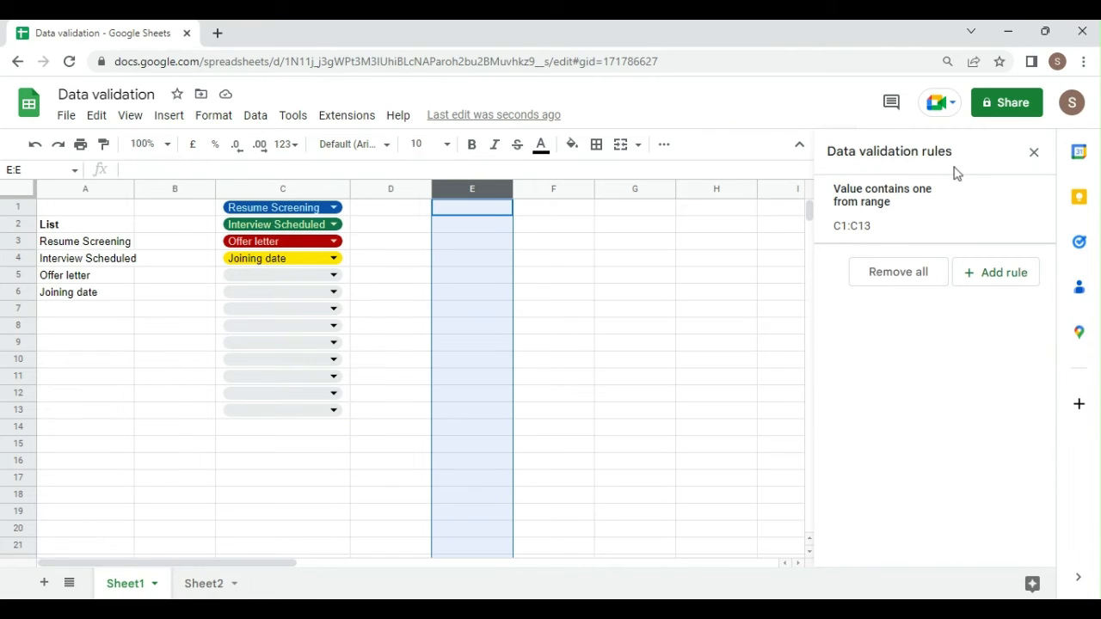
left_click(1023, 284)
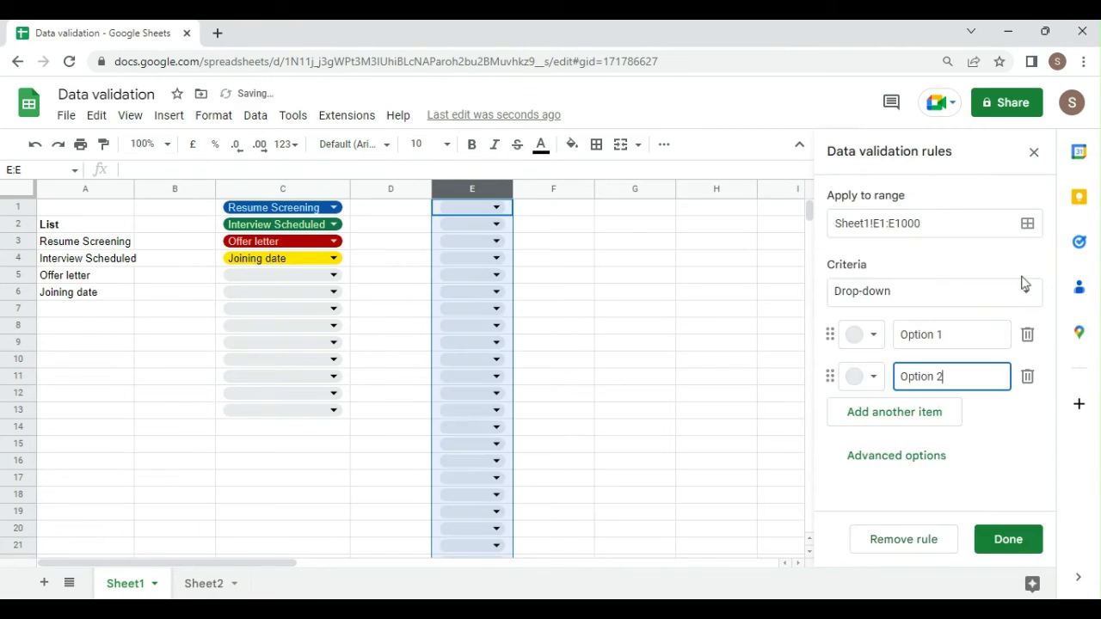
left_click(907, 291)
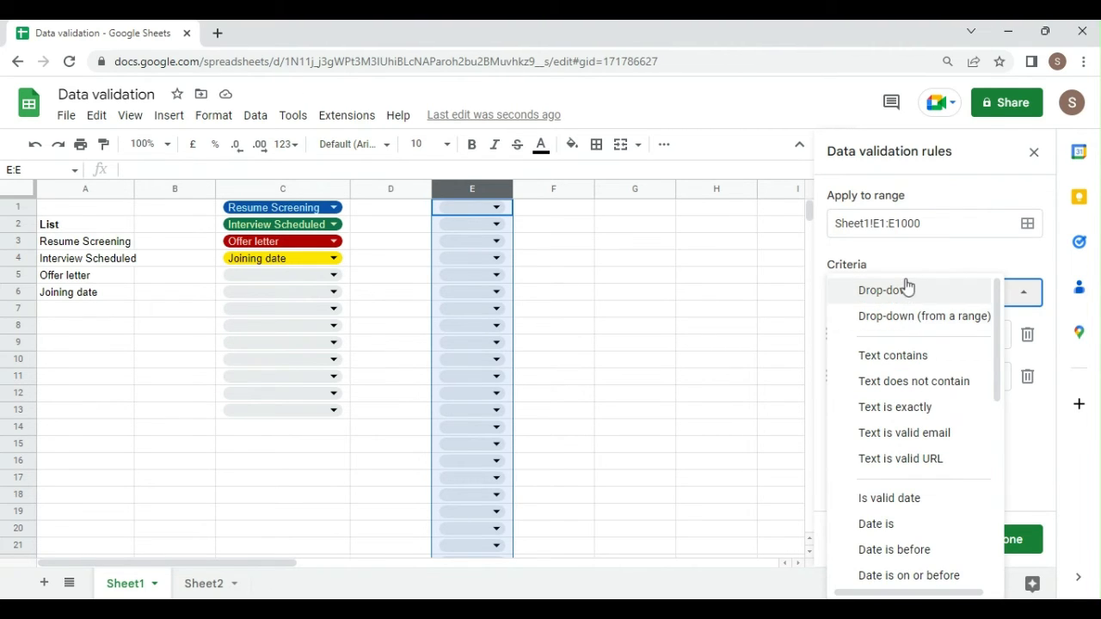
left_click(906, 292)
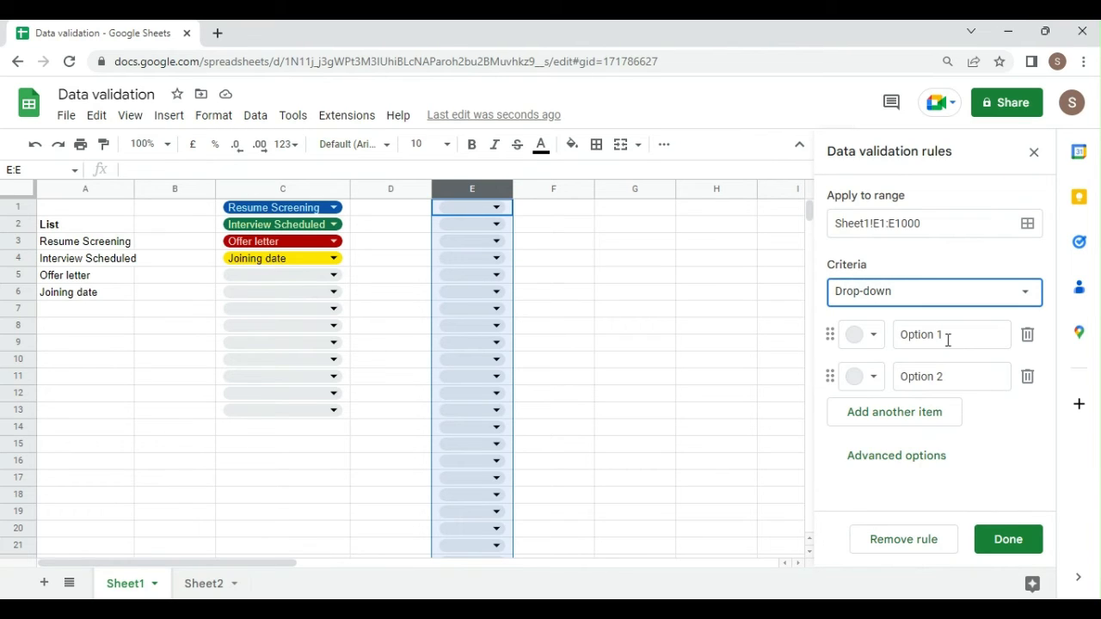
Name the two drop-down options of the column E rule Joined and Backout.
left_click_drag(947, 335, 899, 336)
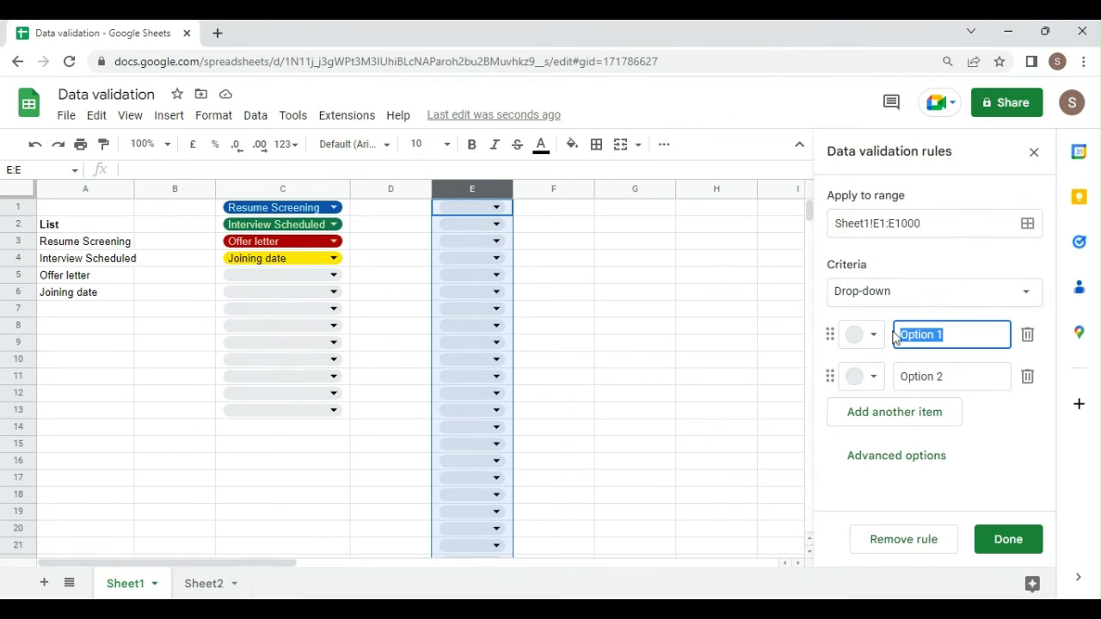
key("BackSpace")
type("Joined")
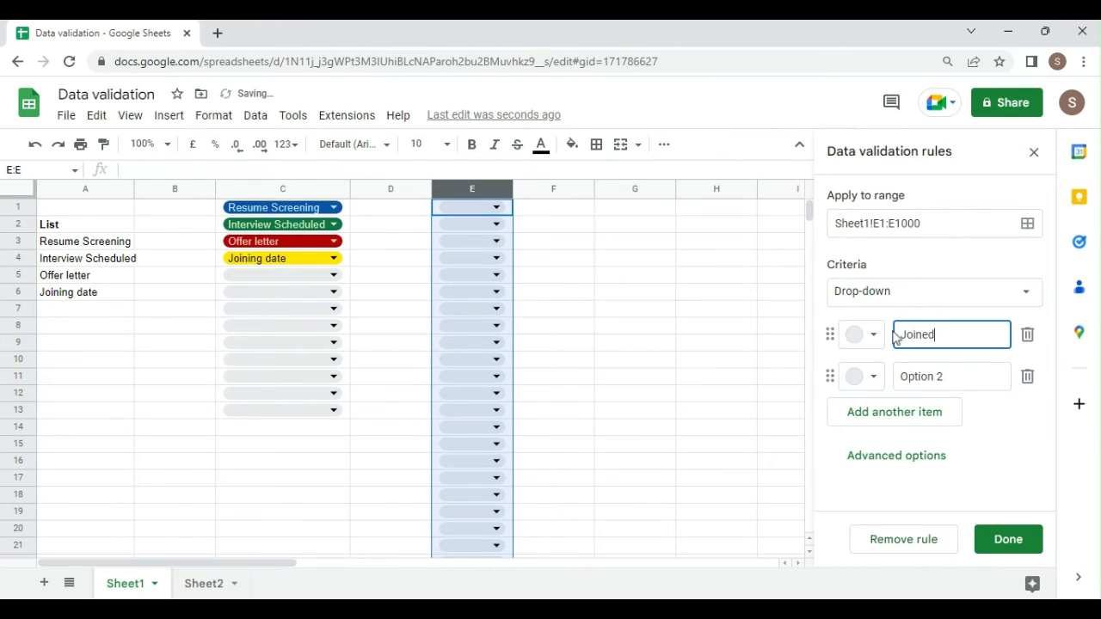
left_click(954, 370)
key("ctrl+a")
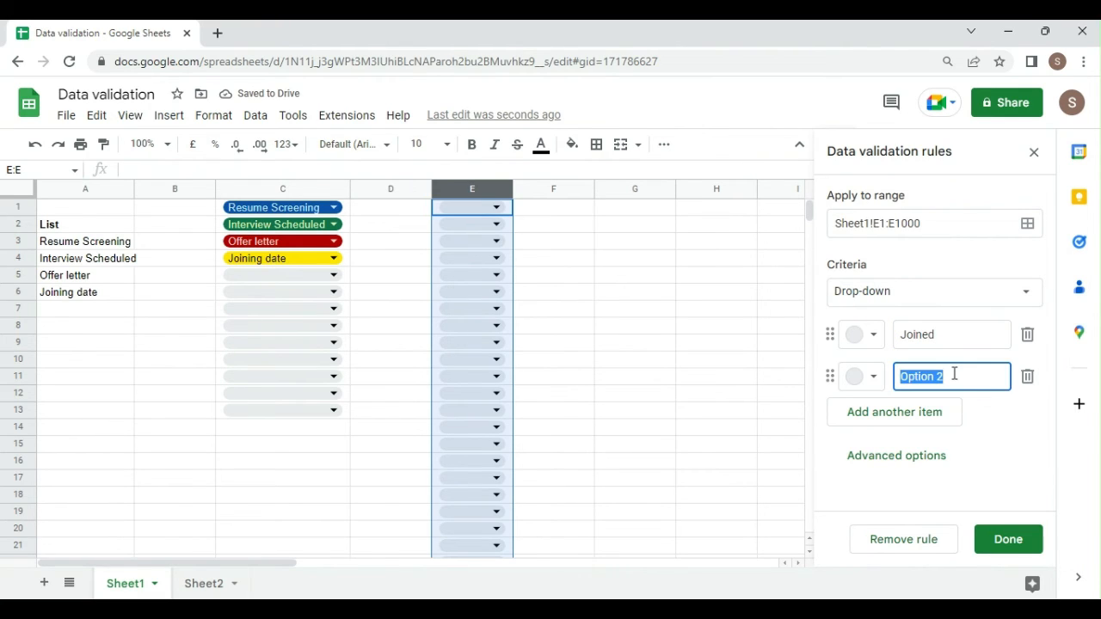
type("Backout")
Colour the Joined option dark green and the Backout option dark red.
left_click(863, 343)
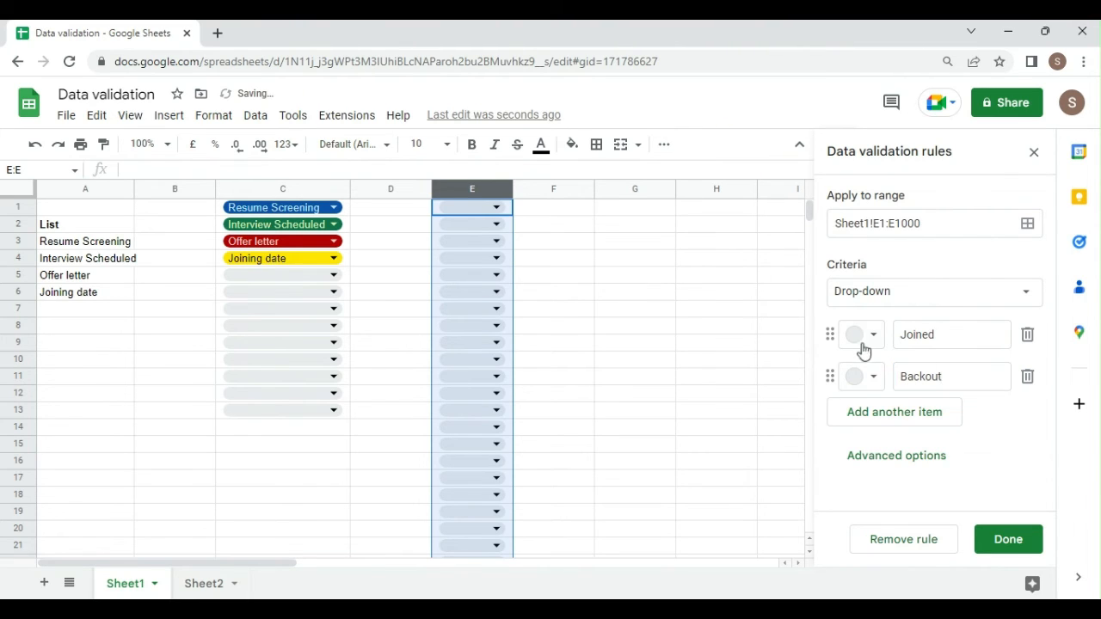
left_click(864, 344)
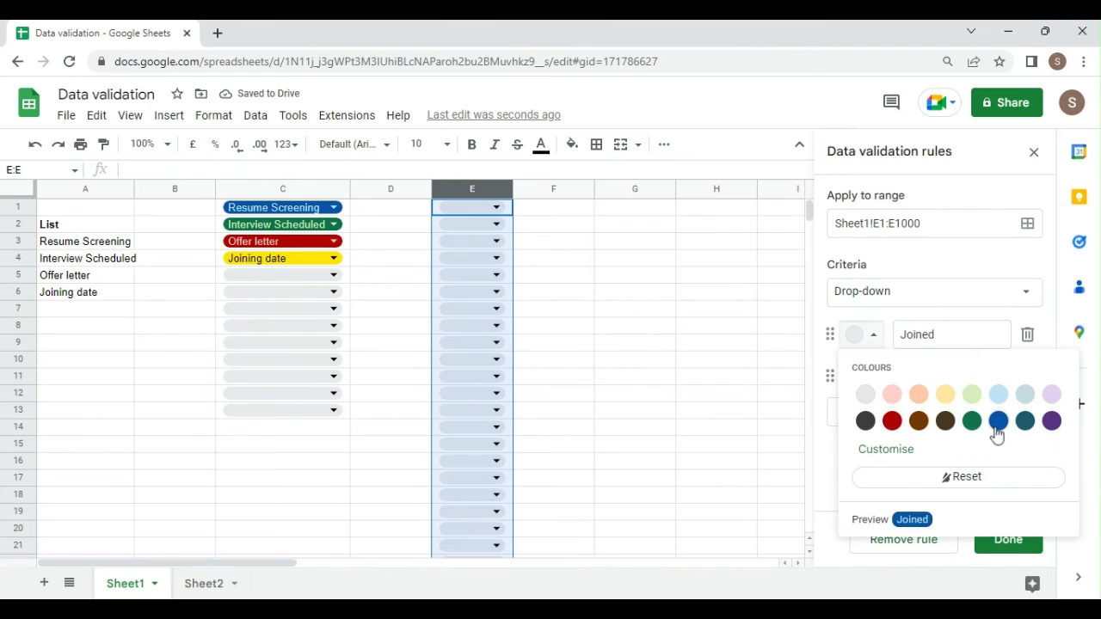
left_click(971, 421)
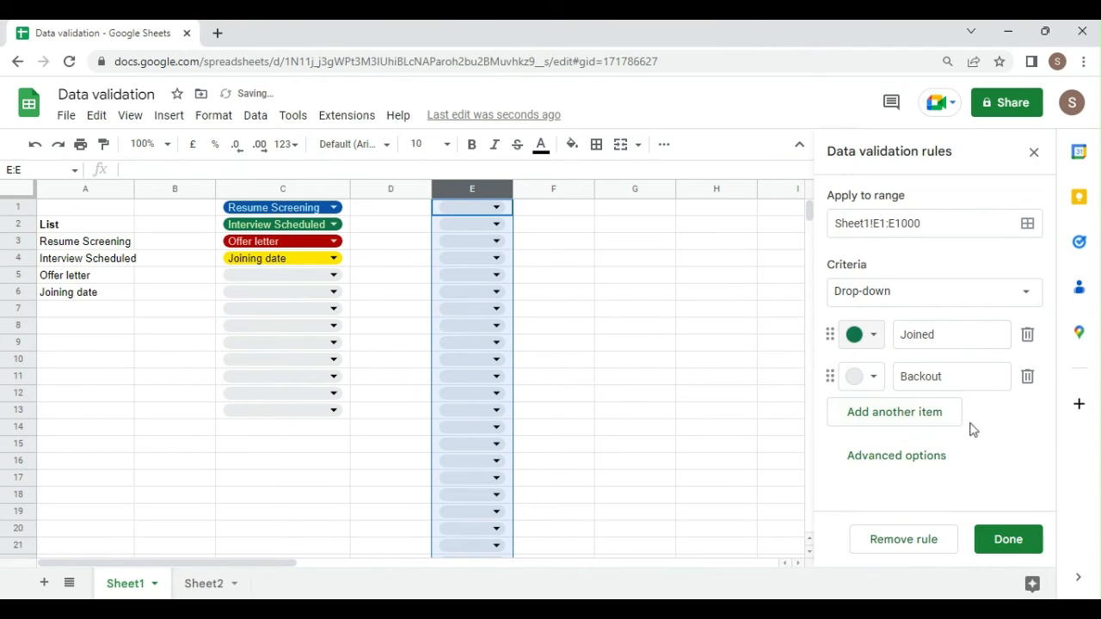
left_click(870, 387)
left_click(892, 464)
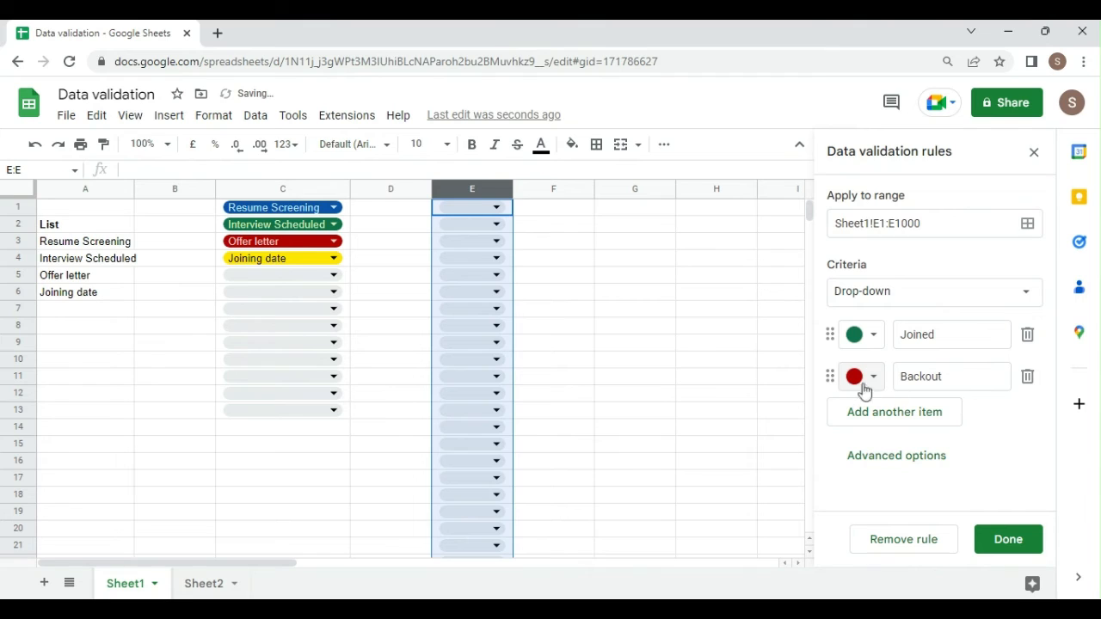
Make the column E rule show a warning for invalid data with the Arrow display style, and save the rule.
left_click(920, 461)
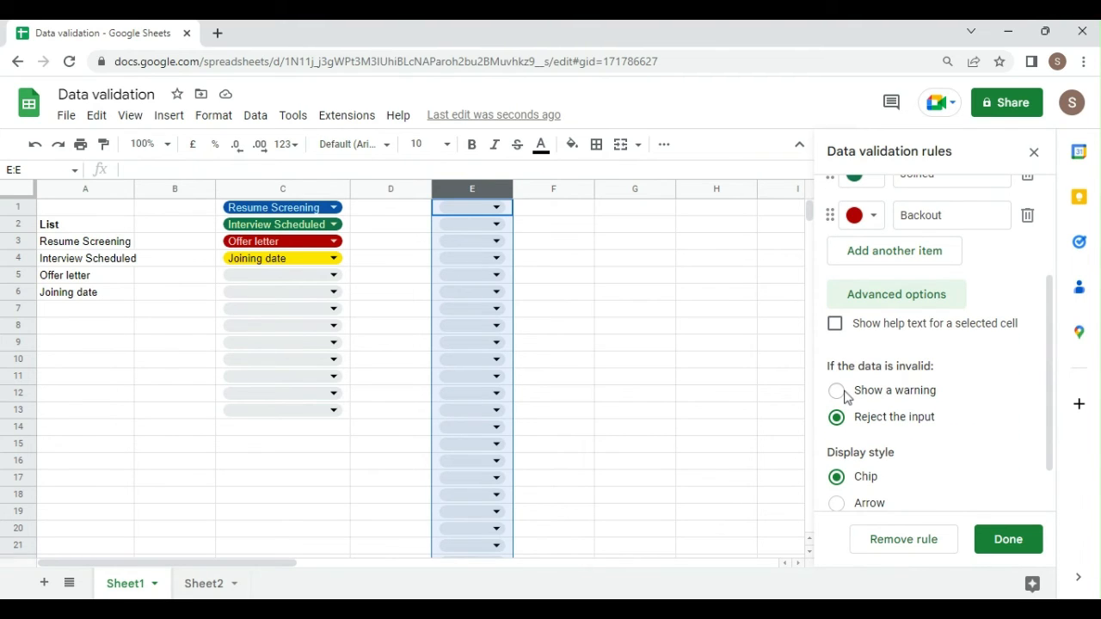
left_click(839, 392)
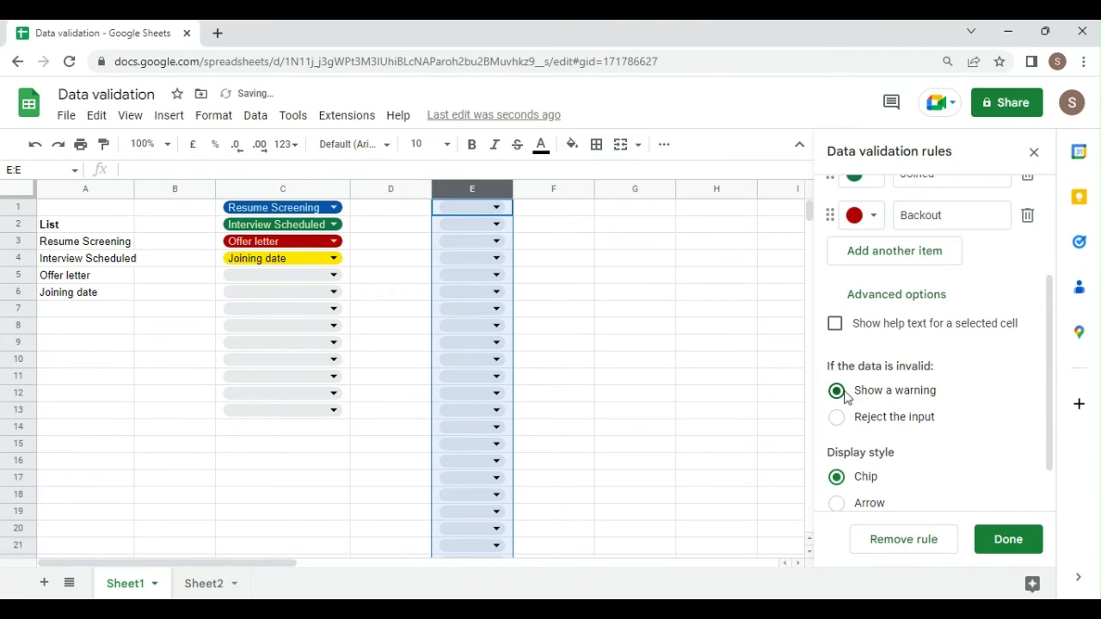
scroll(845, 395, "down", 1)
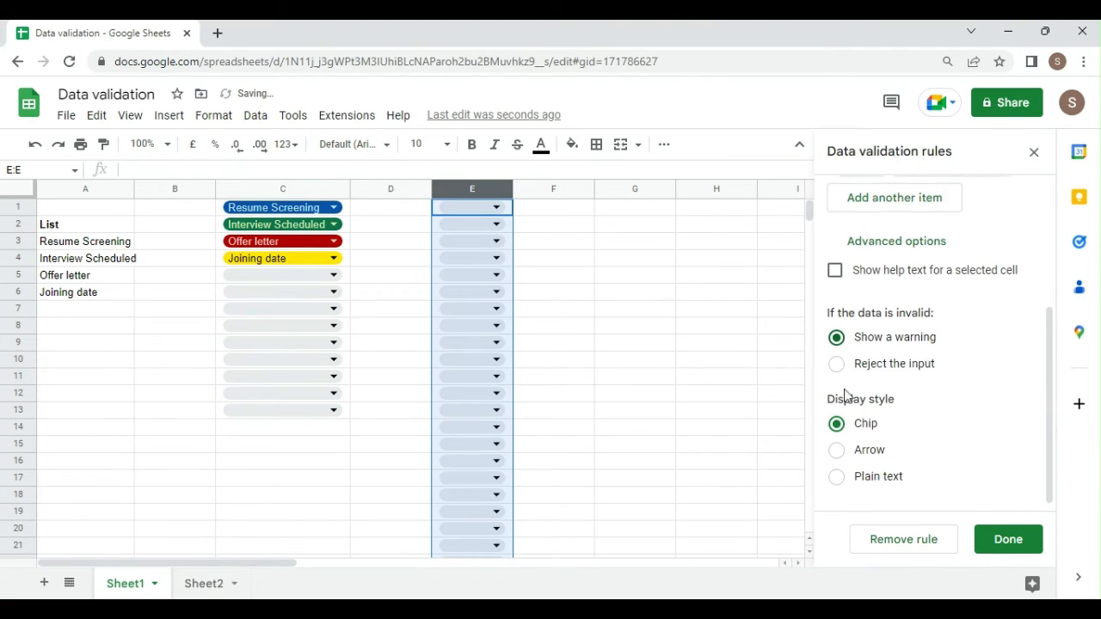
left_click(864, 453)
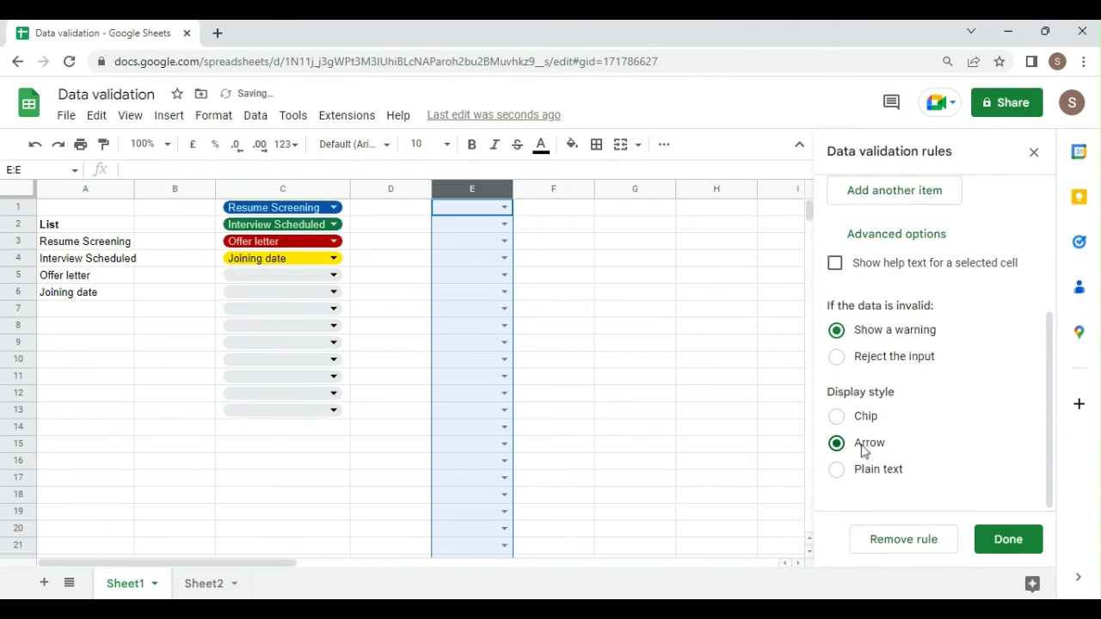
left_click(1030, 544)
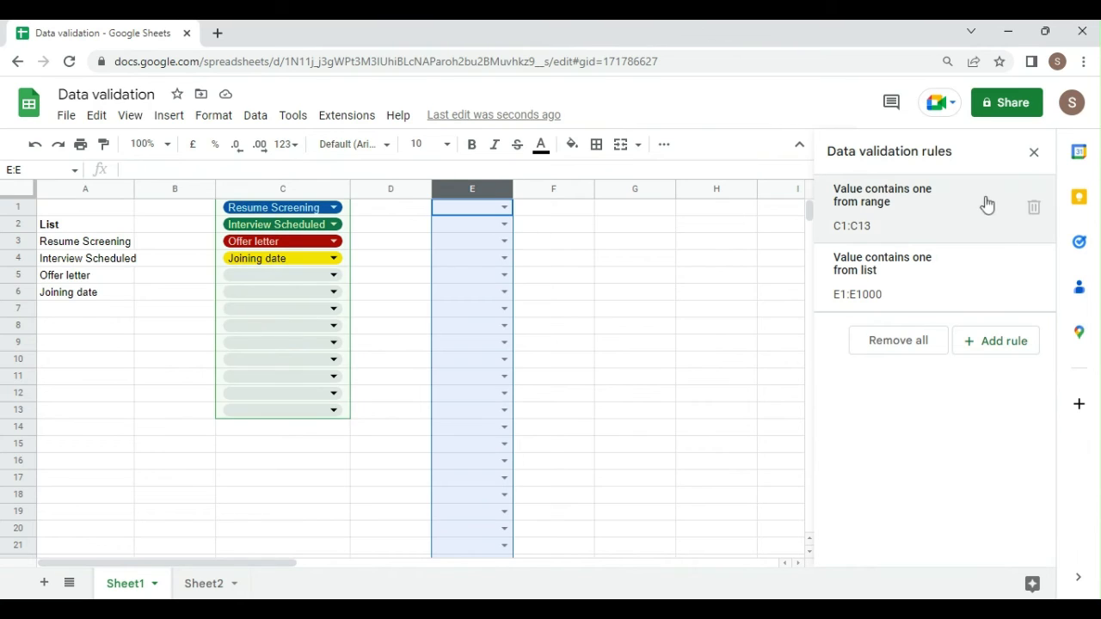
left_click(1032, 156)
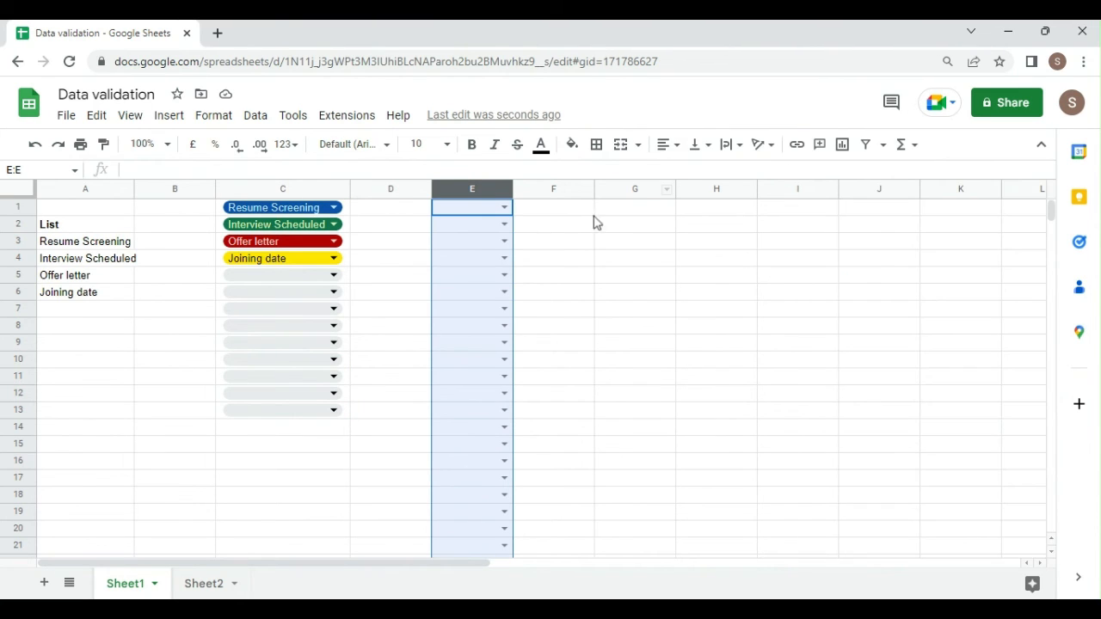
Compare the drop-down lists in C1 and E1, and choose Joined in E1 and Backout in E2.
left_click(541, 225)
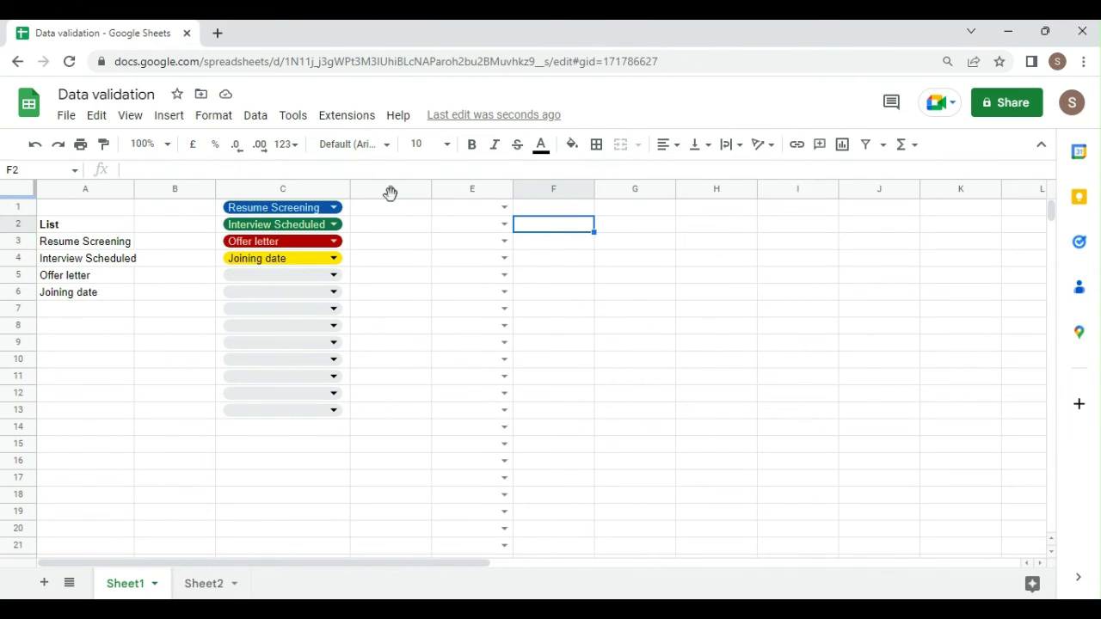
left_click(334, 210)
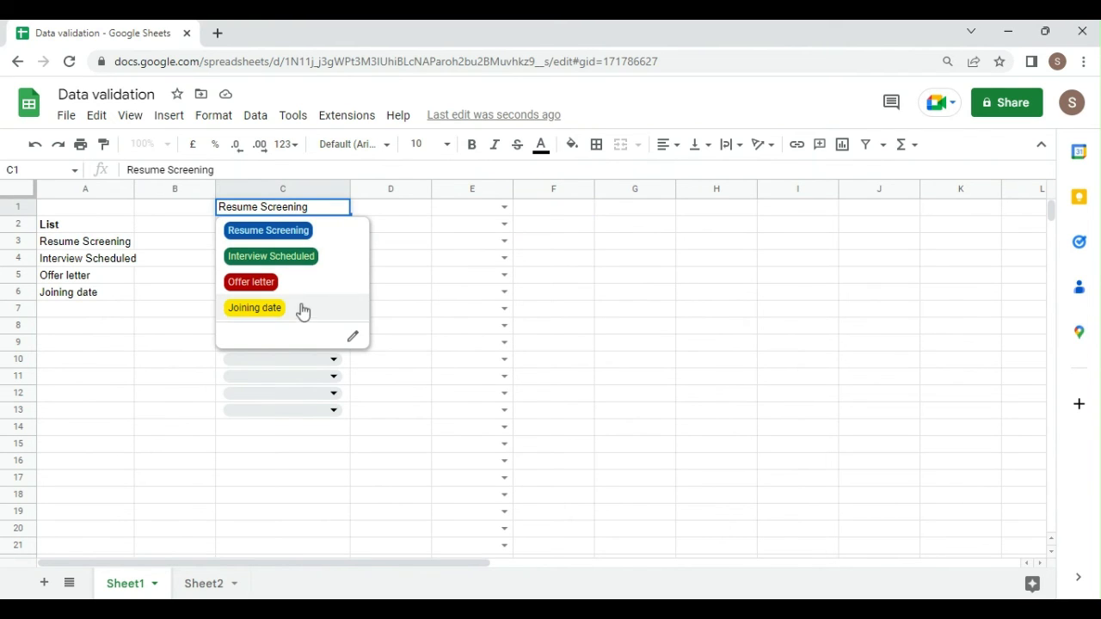
left_click(504, 209)
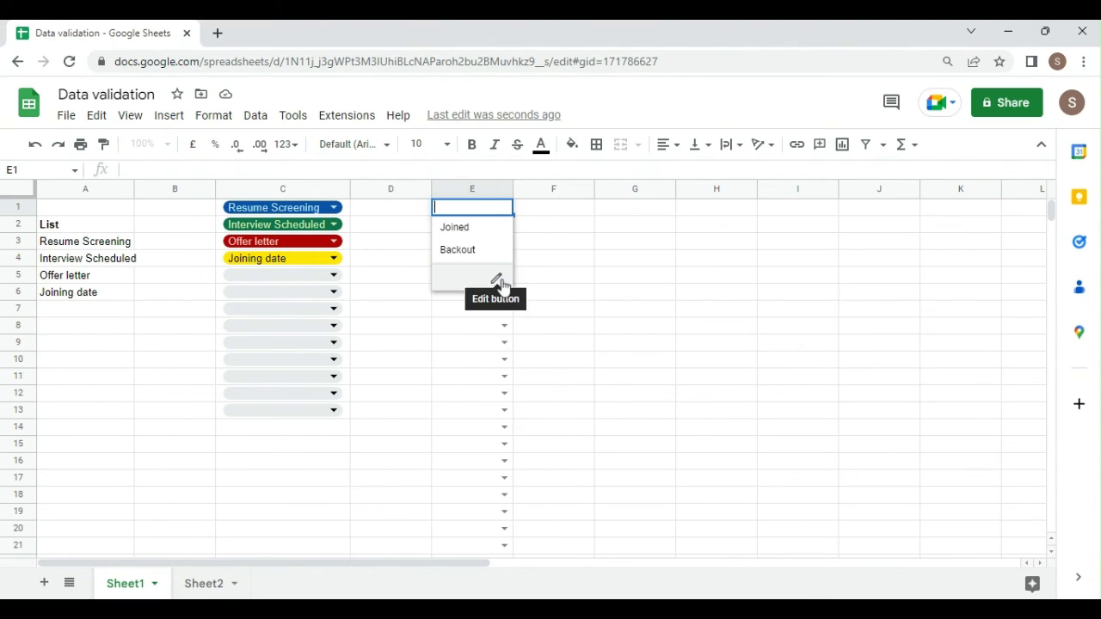
left_click(487, 229)
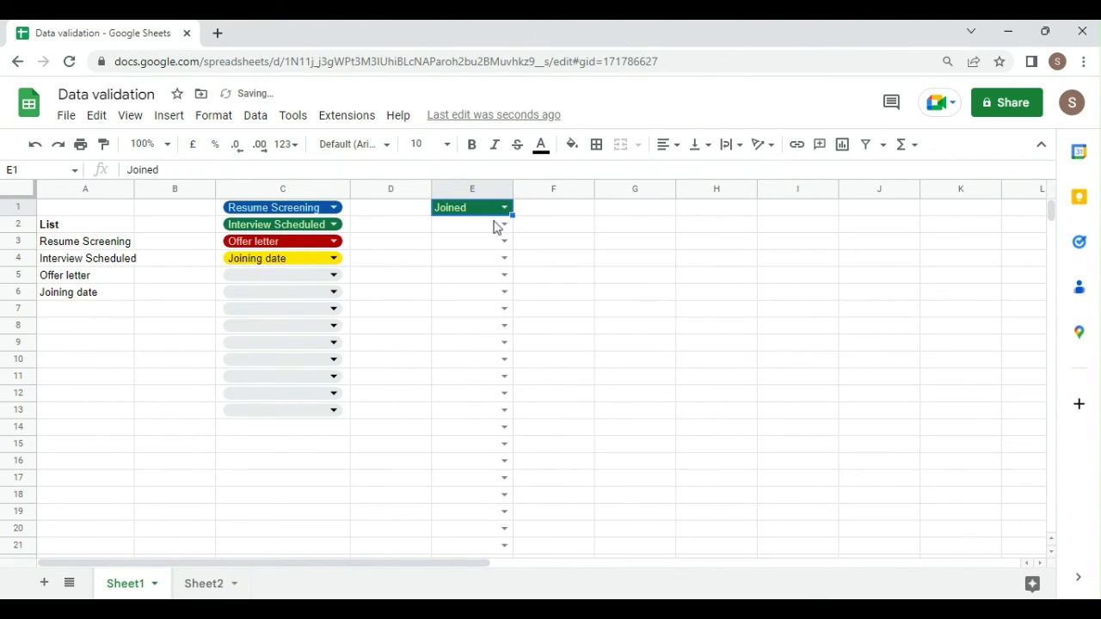
left_click(505, 225)
left_click(458, 266)
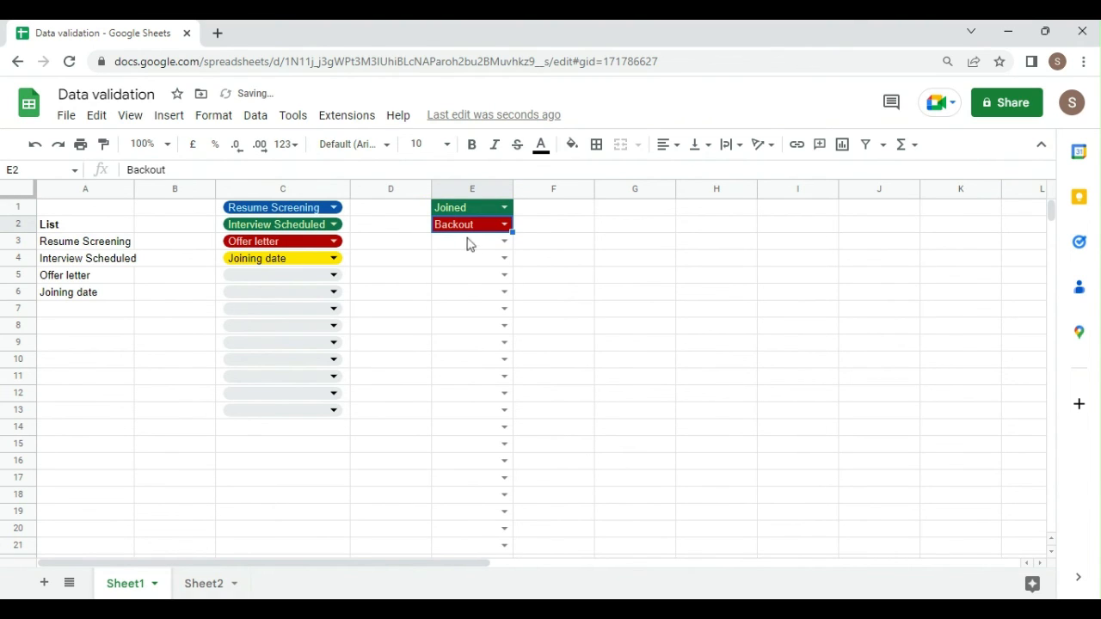
Enter "not responding", a value outside the list, in cell E3 and check the cell's validation note.
left_click(459, 249)
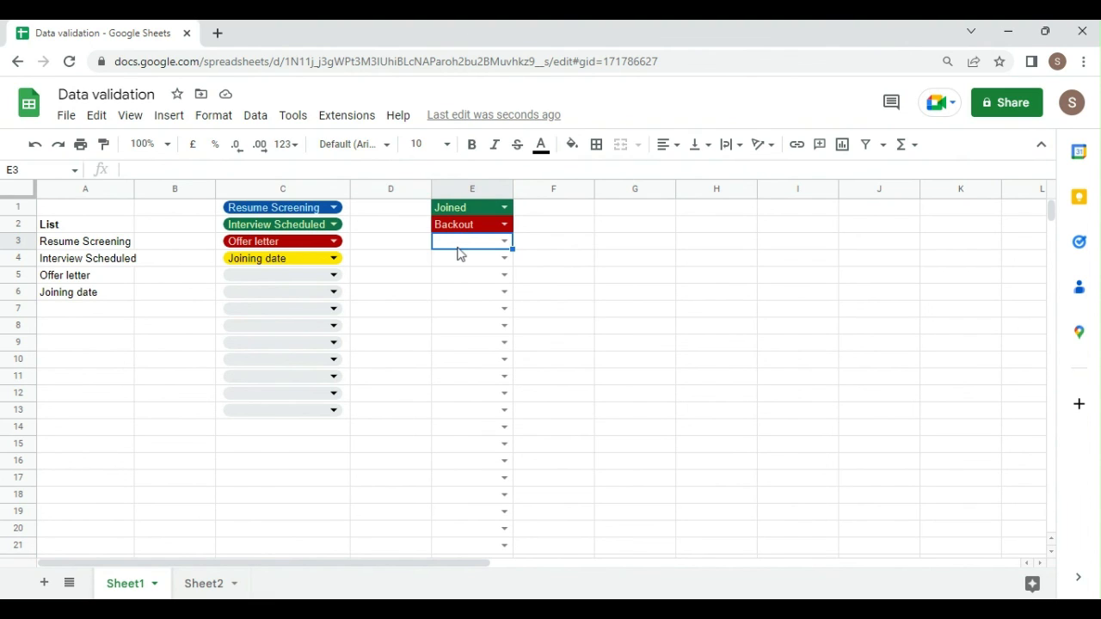
type("not responding")
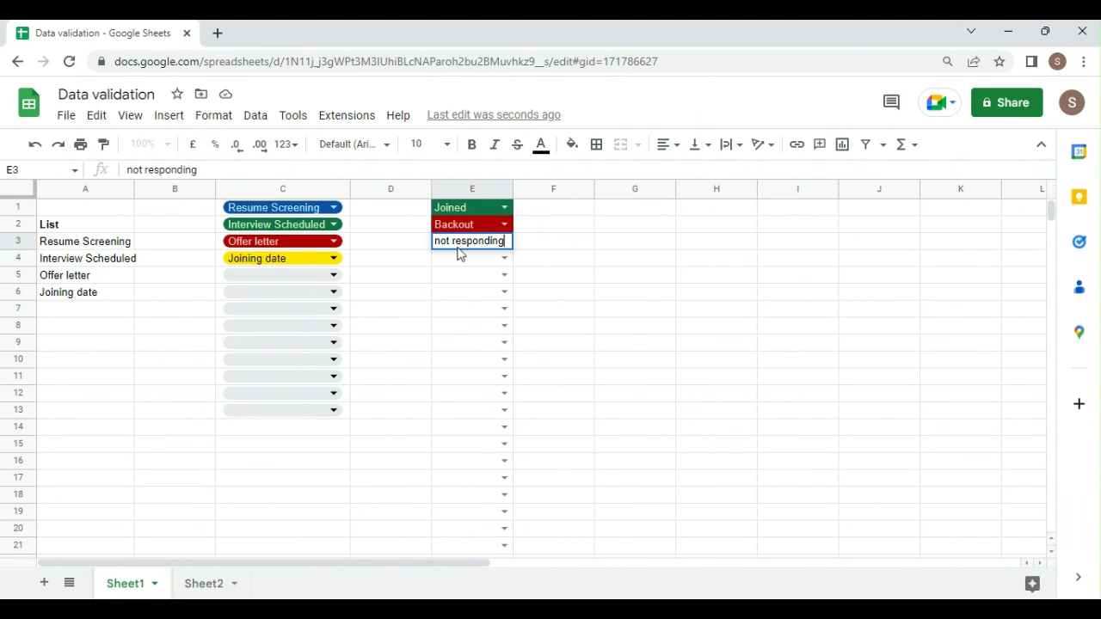
key("Return")
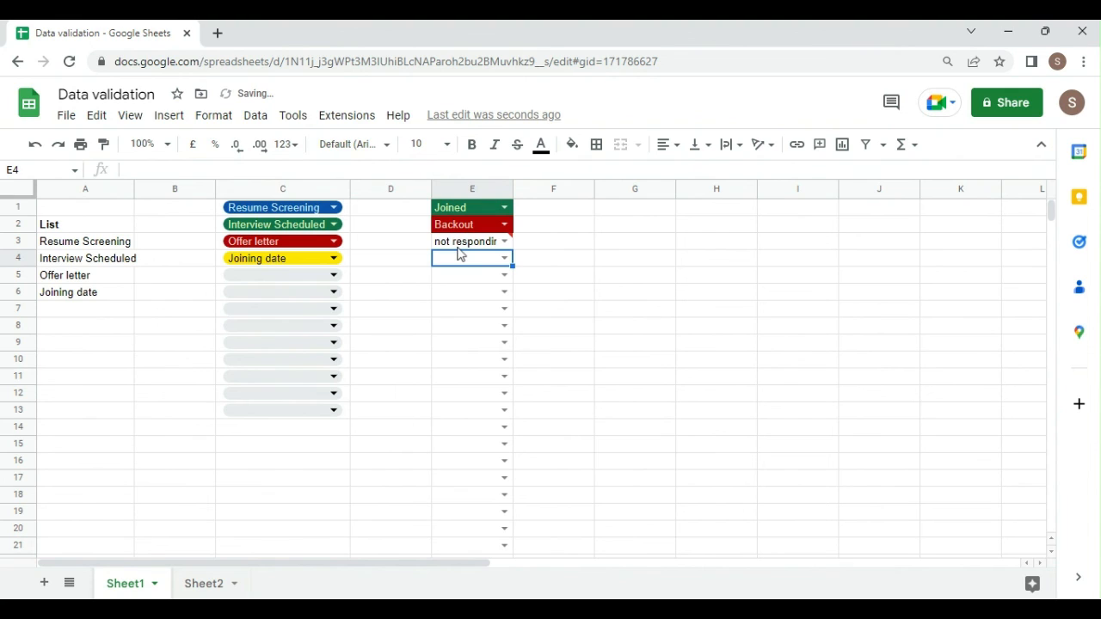
mouse_move(513, 241)
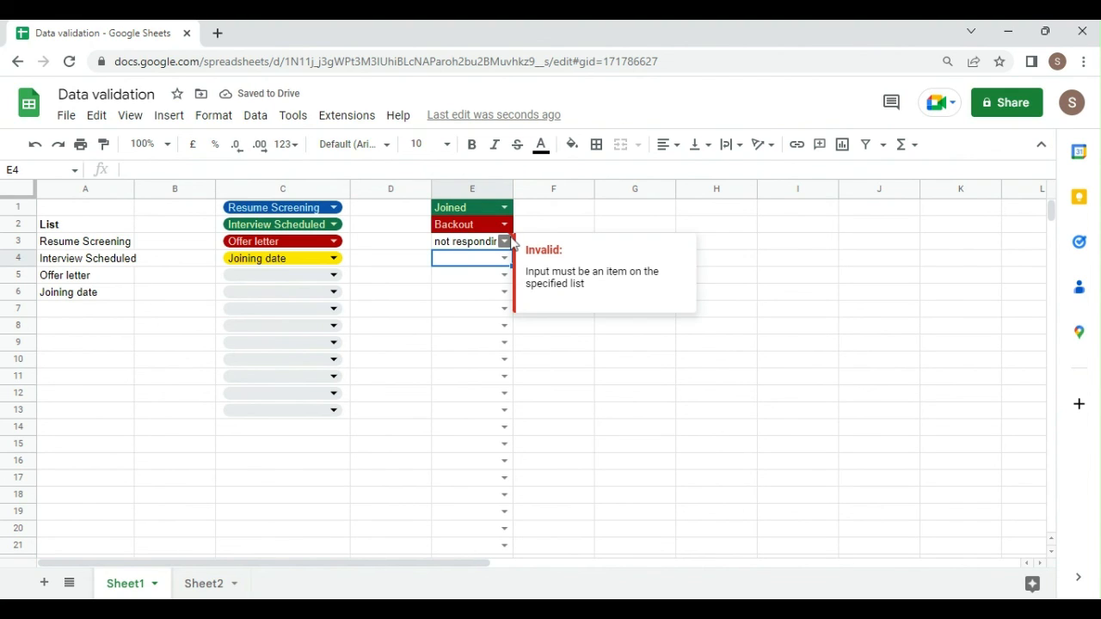